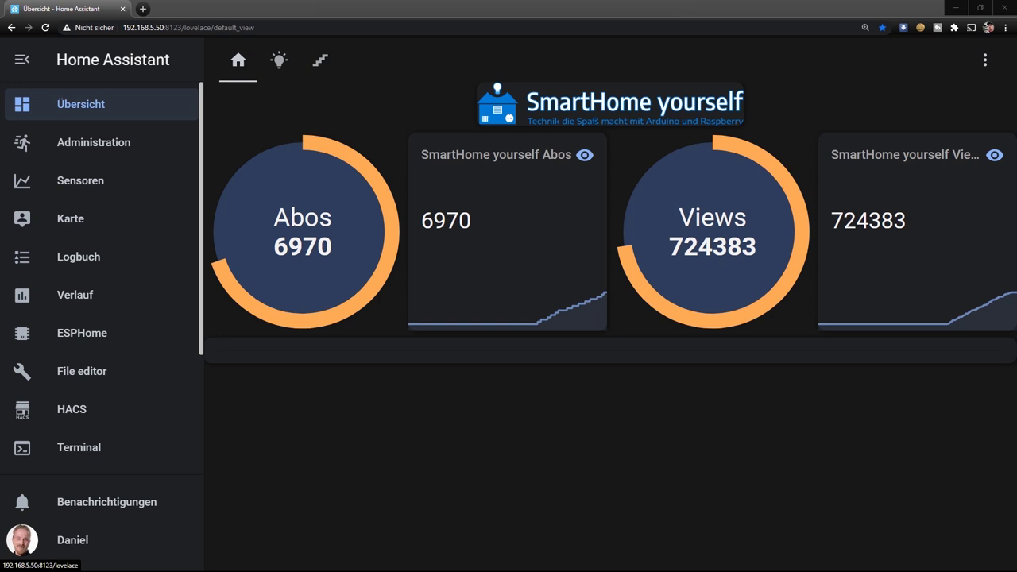
# Open the Supervisor's Datensicherungen page.
pyautogui.scroll(-2, 107, 366)
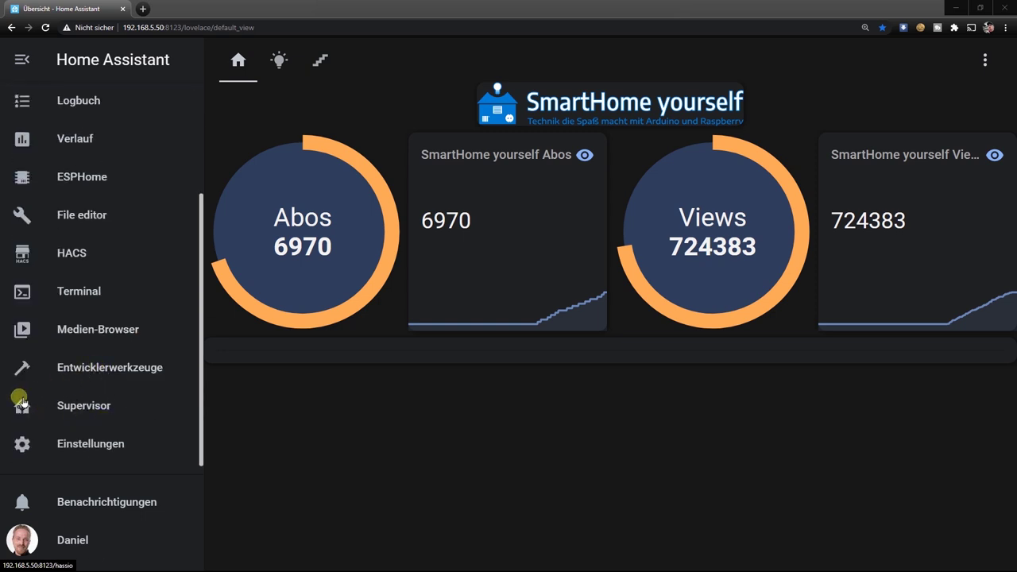
pyautogui.click(83, 408)
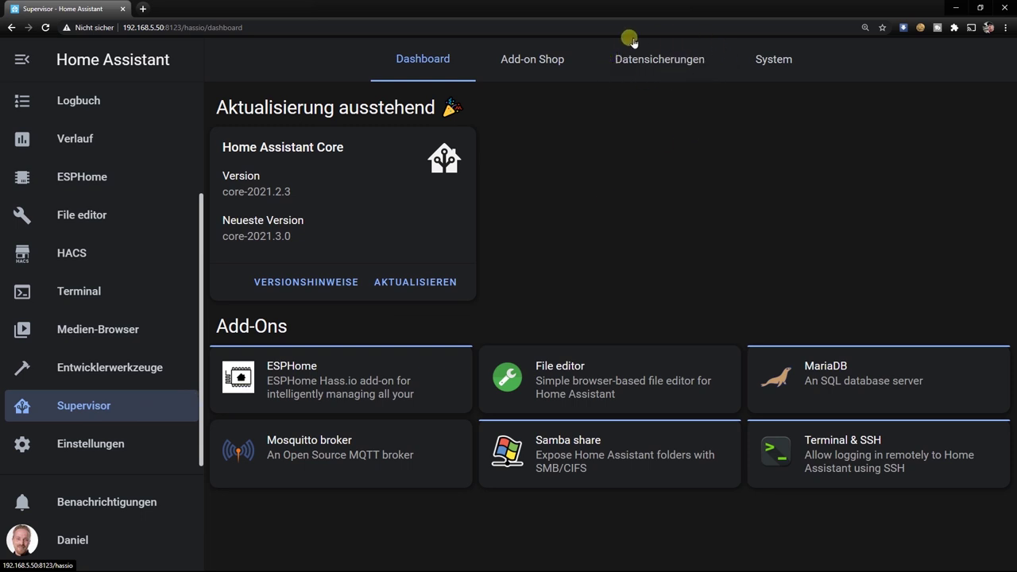
pyautogui.click(639, 60)
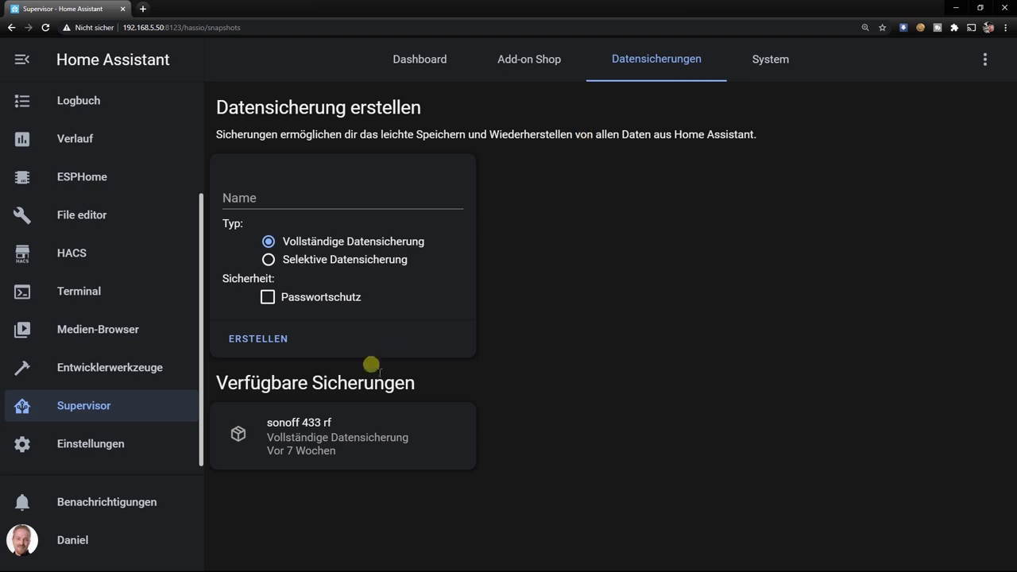
# Examine which folders and add-ons the existing sonoff 433 rf snapshot contains, and close its details.
pyautogui.click(330, 429)
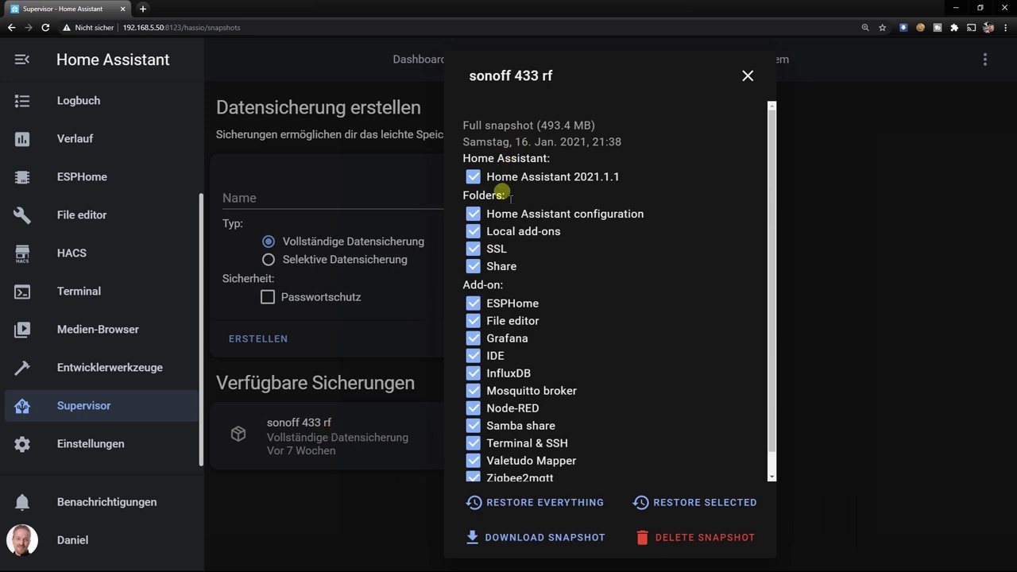
pyautogui.scroll(-1, 505, 222)
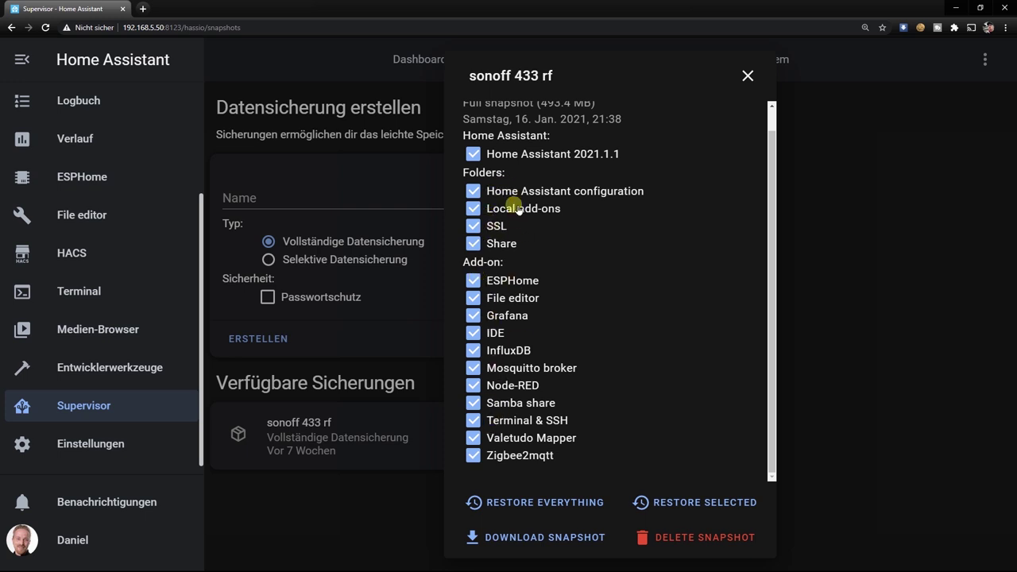
pyautogui.scroll(1, 515, 208)
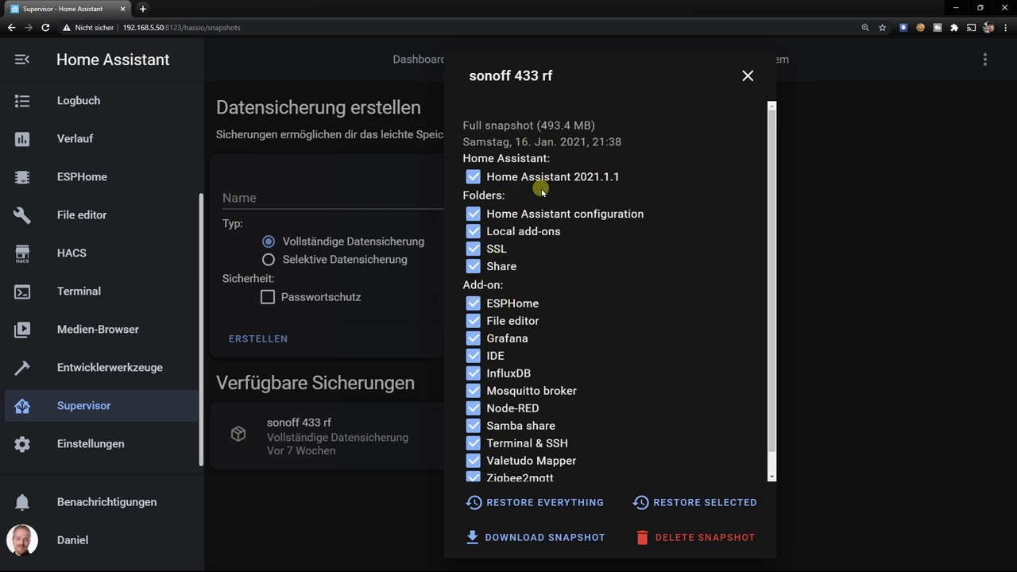
pyautogui.scroll(-1, 529, 195)
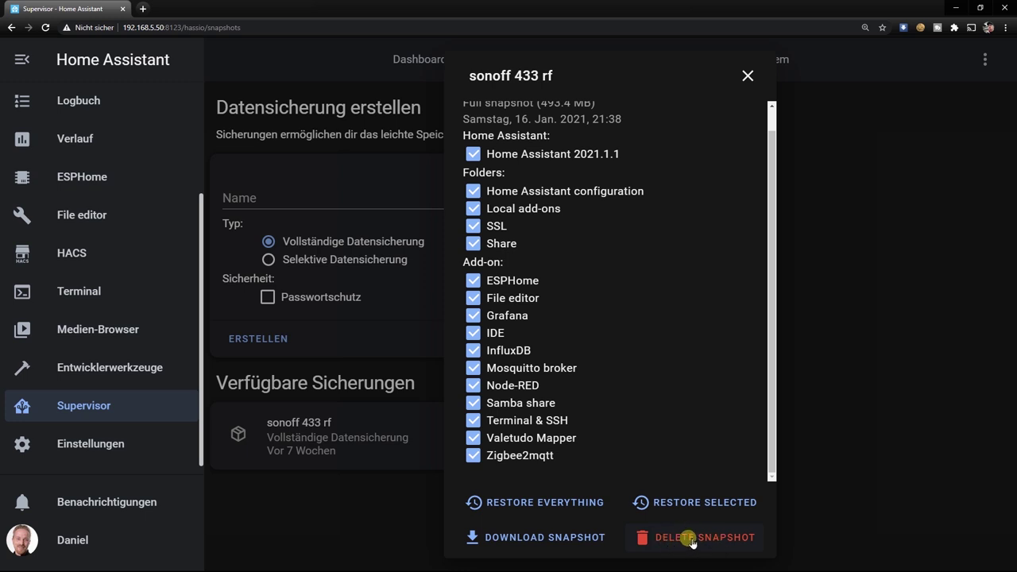
pyautogui.click(211, 199)
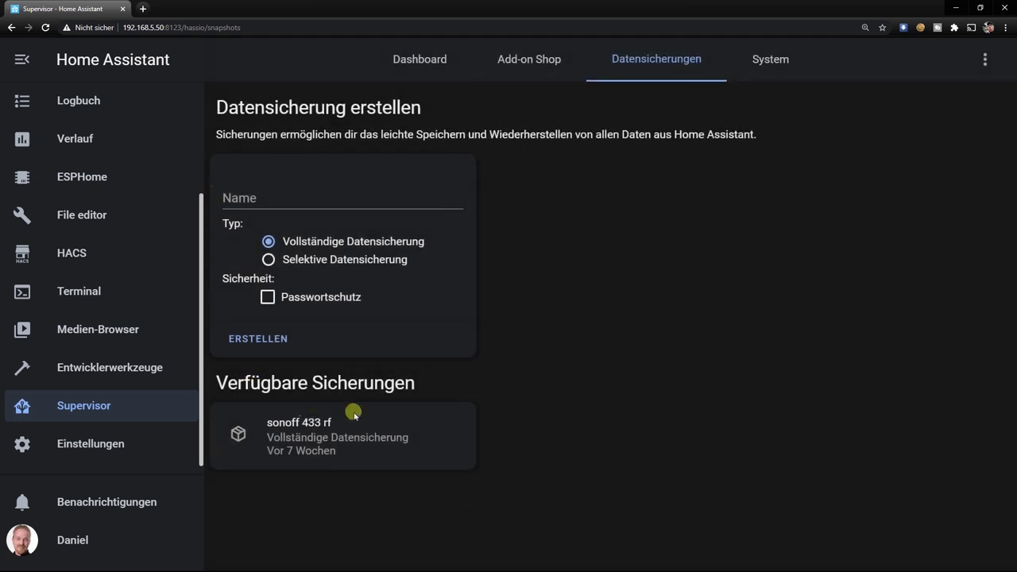
# Enter Test as the new backup's name and review the folders and add-ons offered under Selektive Datensicherung.
pyautogui.click(266, 197)
pyautogui.write('Test')
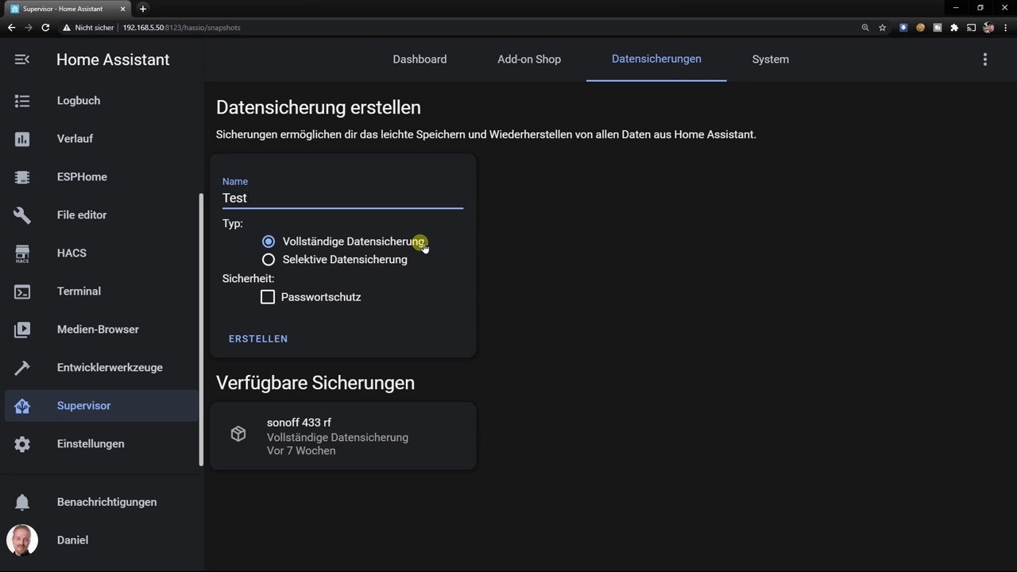
pyautogui.click(357, 261)
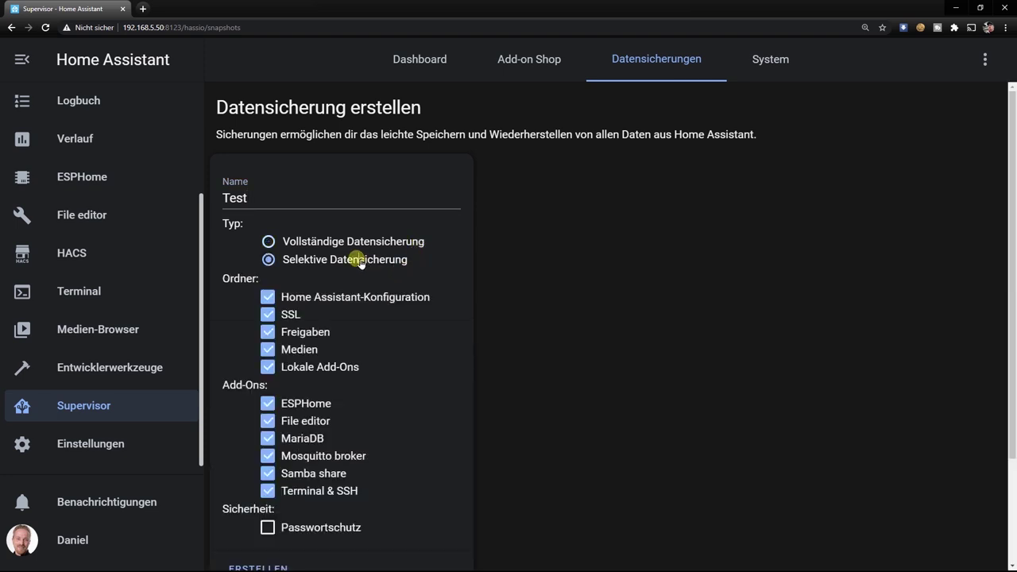
pyautogui.scroll(-1, 294, 314)
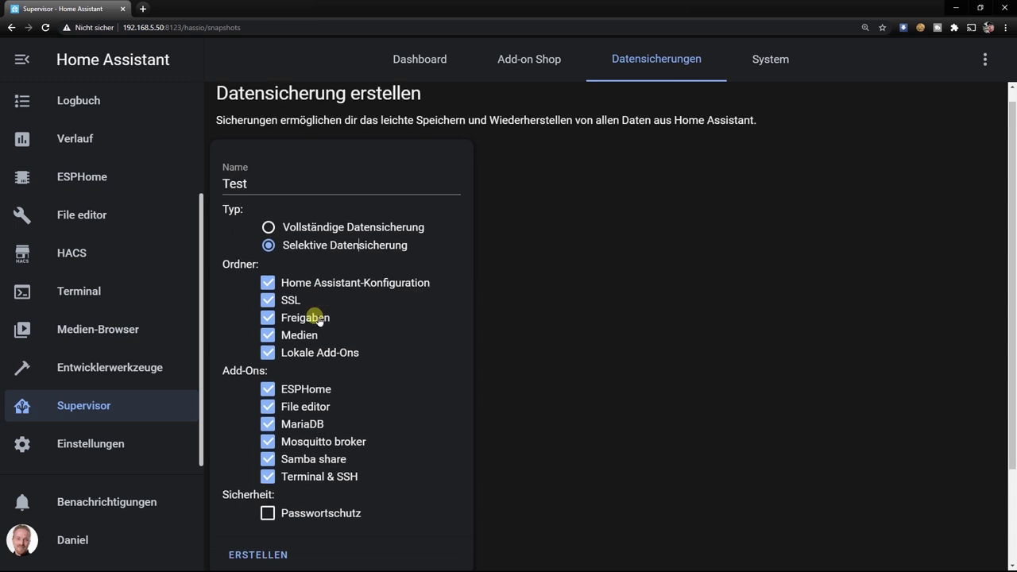
pyautogui.scroll(-1, 288, 376)
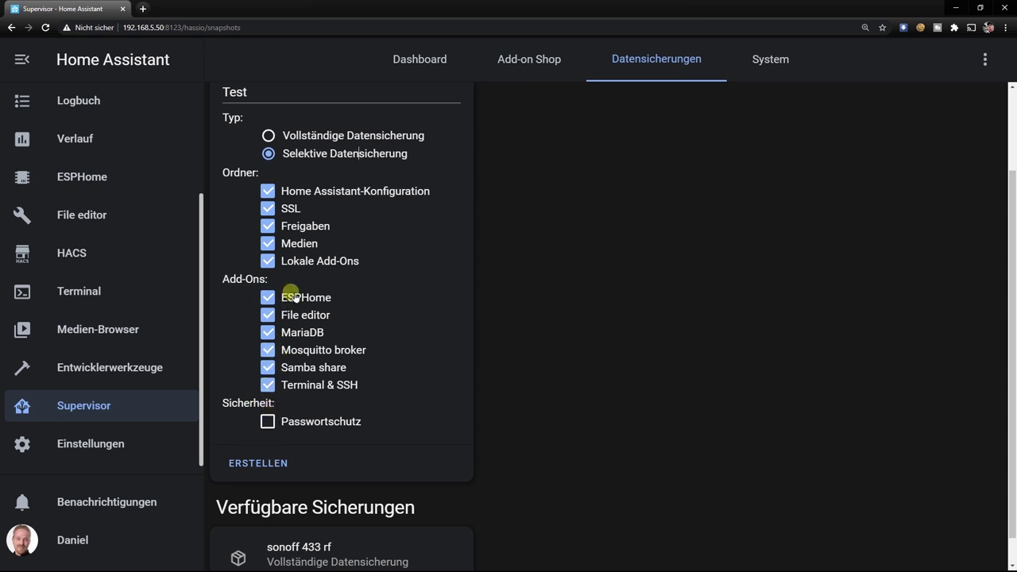
pyautogui.click(274, 465)
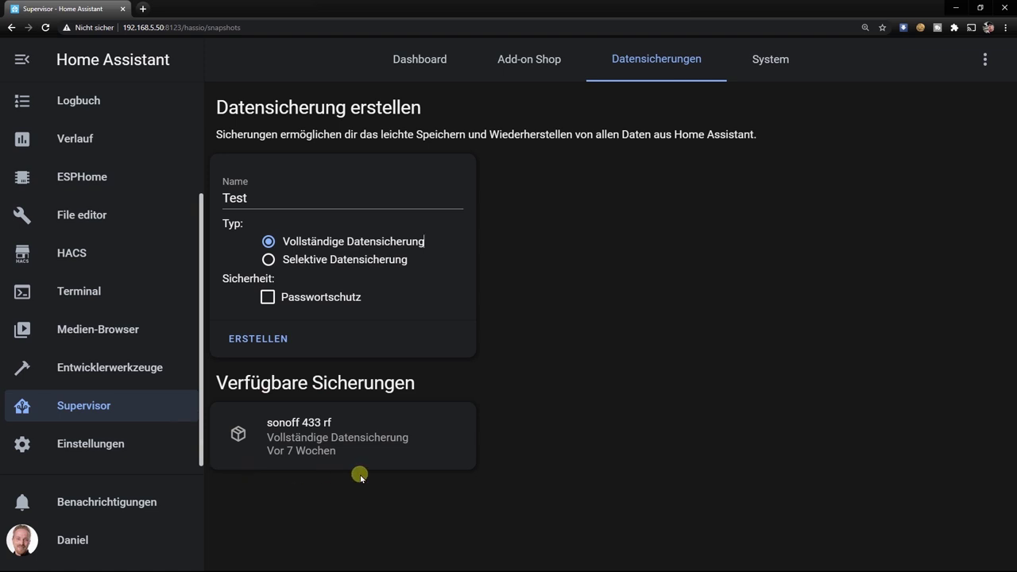
# Open the sonoff 433 rf snapshot and download it.
pyautogui.click(312, 441)
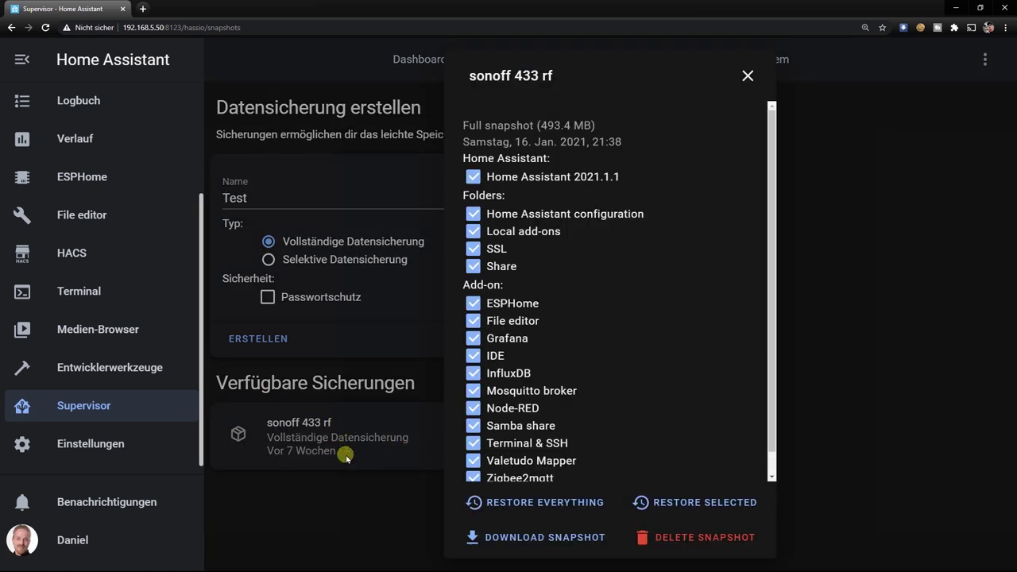
pyautogui.click(536, 537)
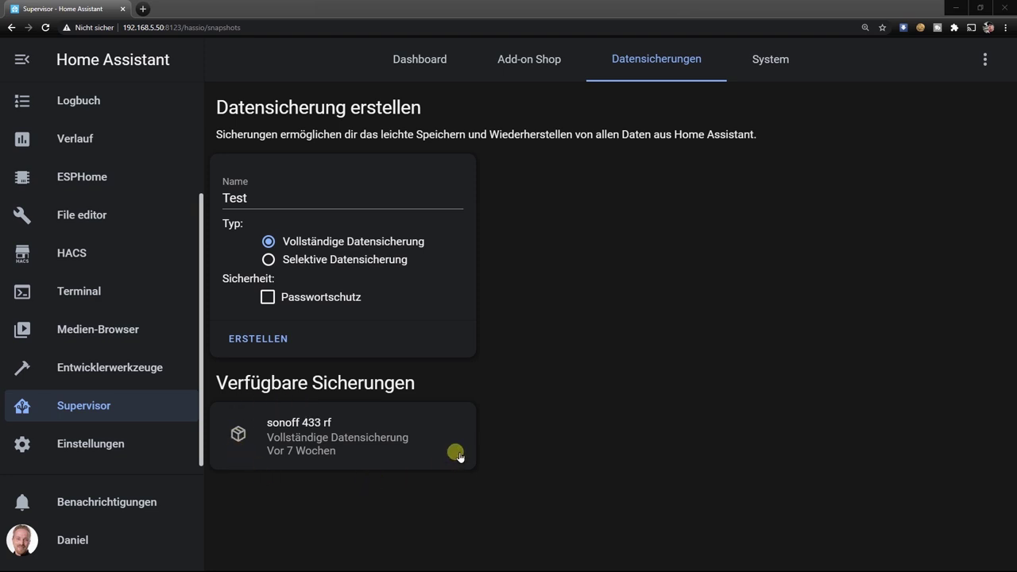
# Find the Samba share add-on in the Add-on Shop and view its information page.
pyautogui.click(525, 62)
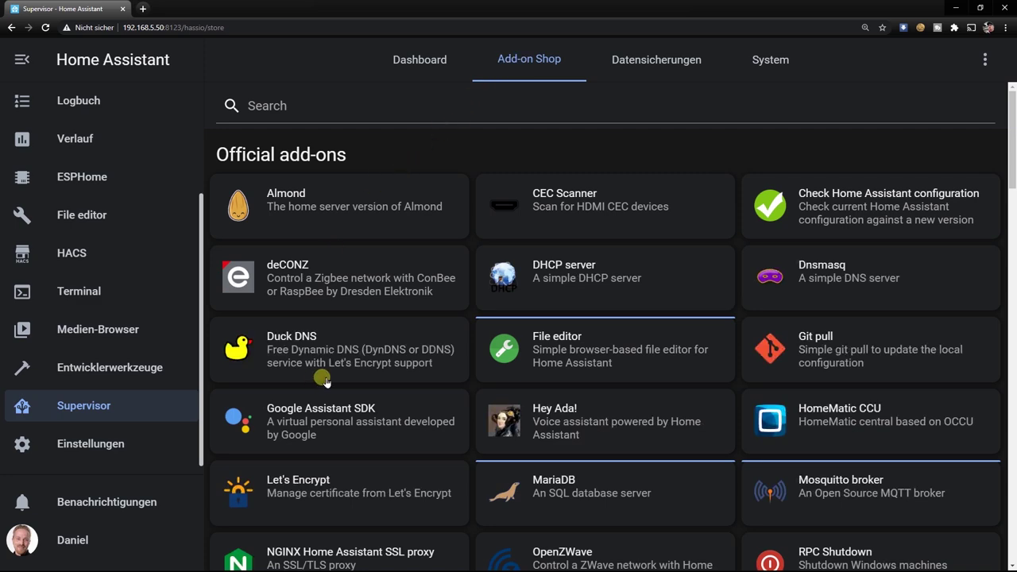
pyautogui.scroll(-3, 588, 378)
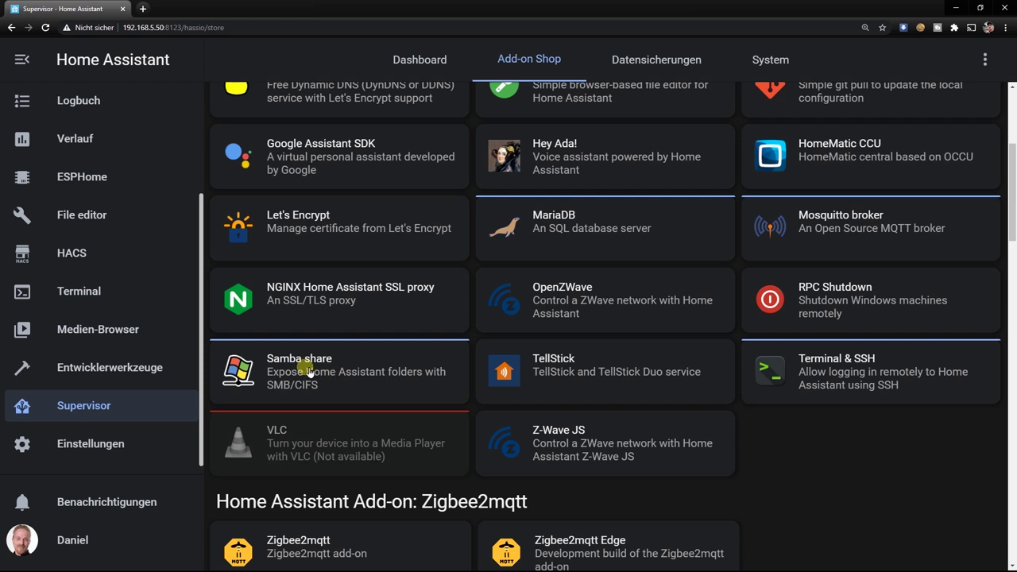
pyautogui.click(246, 367)
pyautogui.scroll(-1, 432, 371)
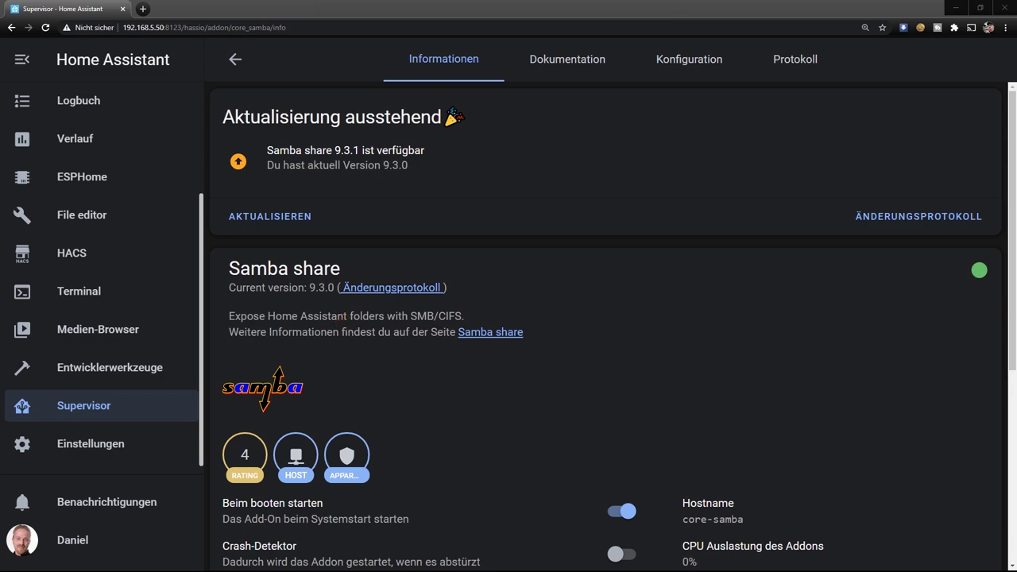
# Switch to a new File Explorer window and open the network address \\192.168.5.50.
pyautogui.press('super+e')
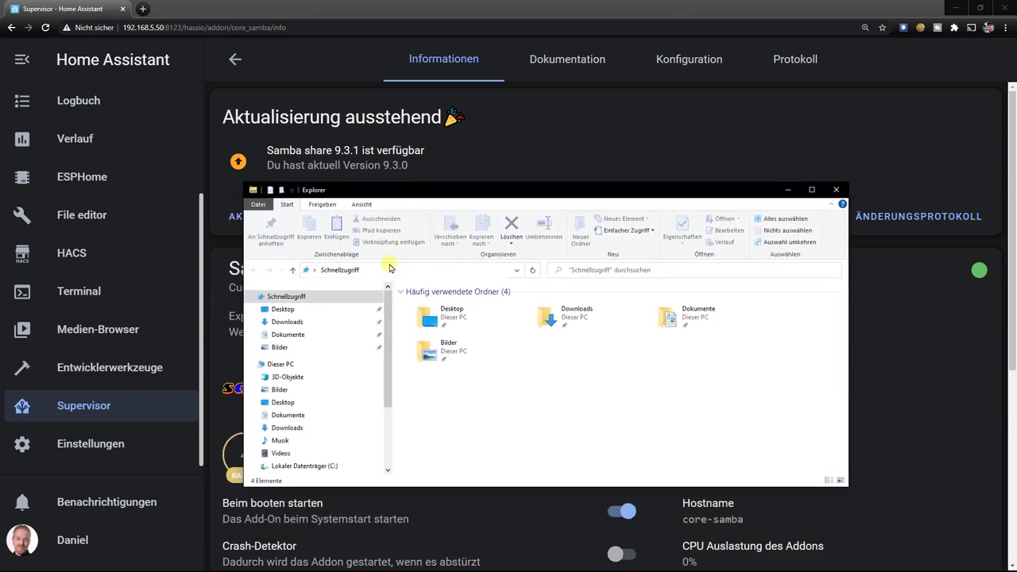
pyautogui.click(390, 270)
pyautogui.write('\\\\')
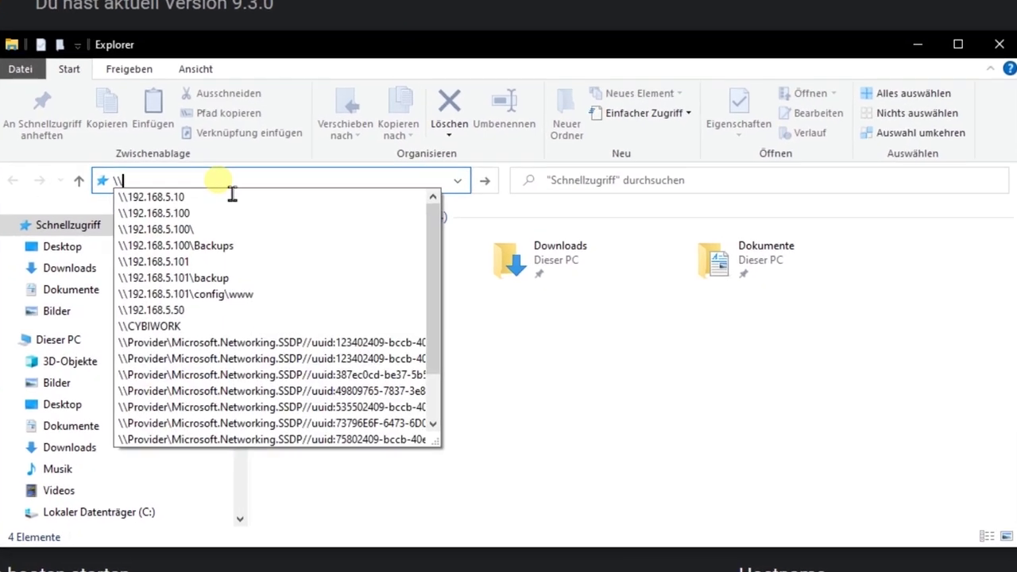
pyautogui.press('Down')
pyautogui.press('Down')
pyautogui.press('Down')
pyautogui.press('Down')
pyautogui.press('Down')
pyautogui.press('Down')
pyautogui.press('Down')
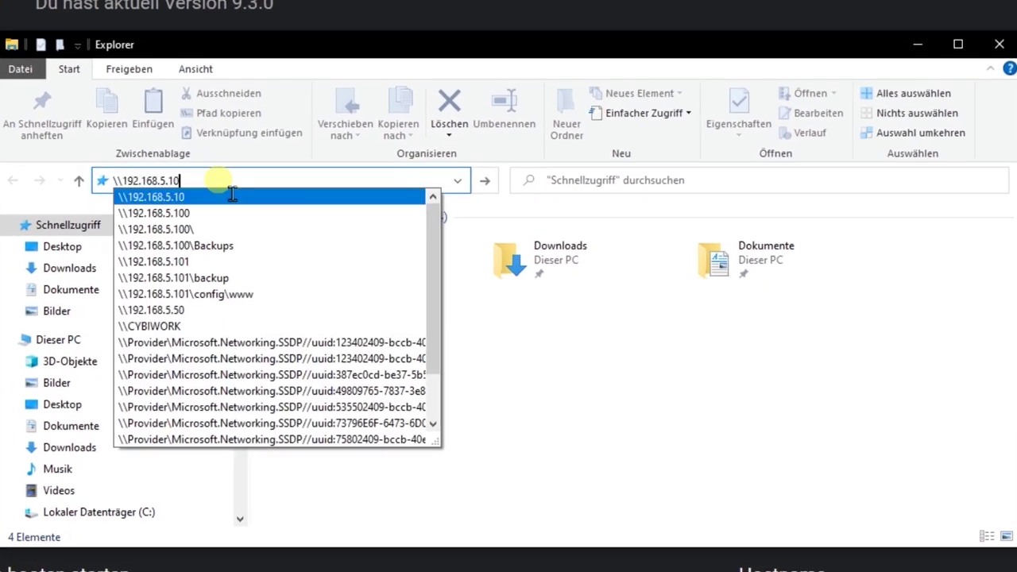
pyautogui.press('Down')
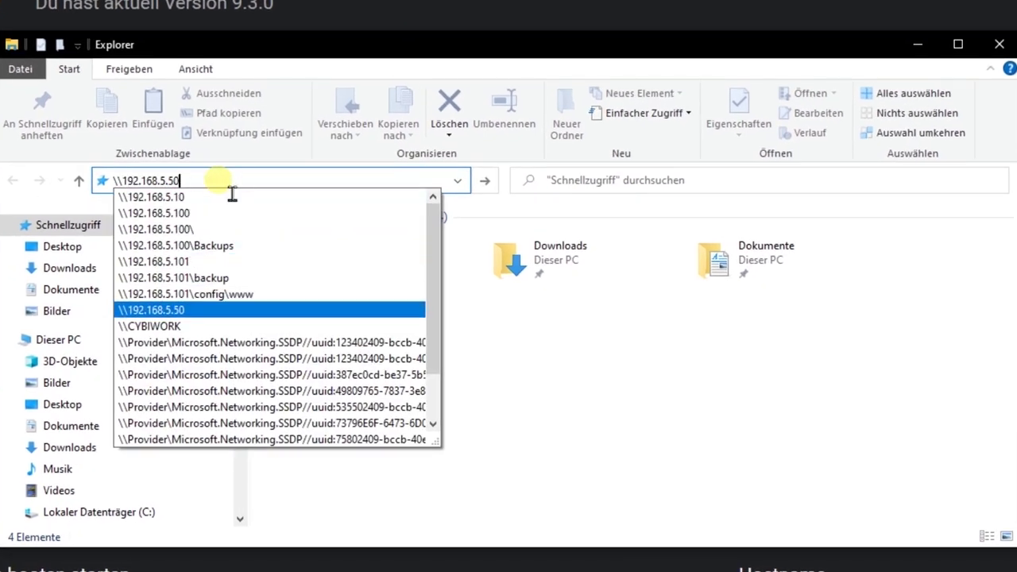
pyautogui.press('Return')
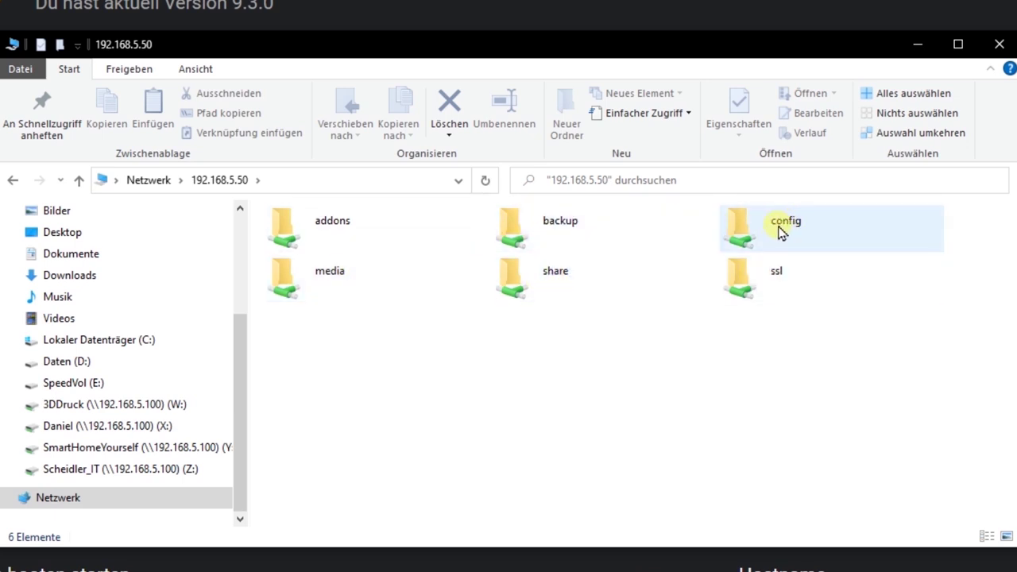
# Look through the config share's files, and select the snapshot archive f14ce3a9.tar in the backup share.
pyautogui.doubleClick(780, 231)
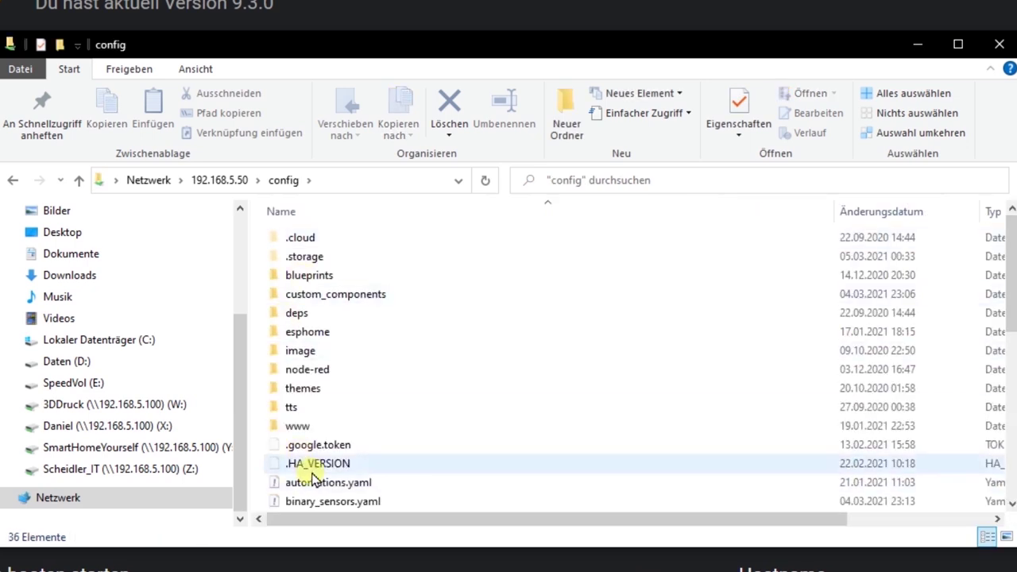
pyautogui.scroll(-2, 334, 382)
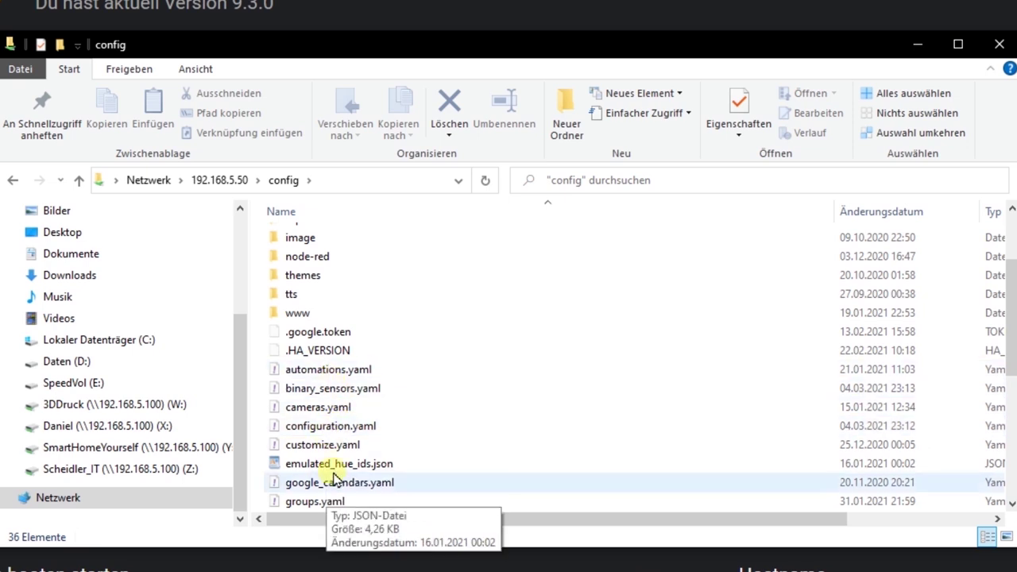
pyautogui.click(211, 180)
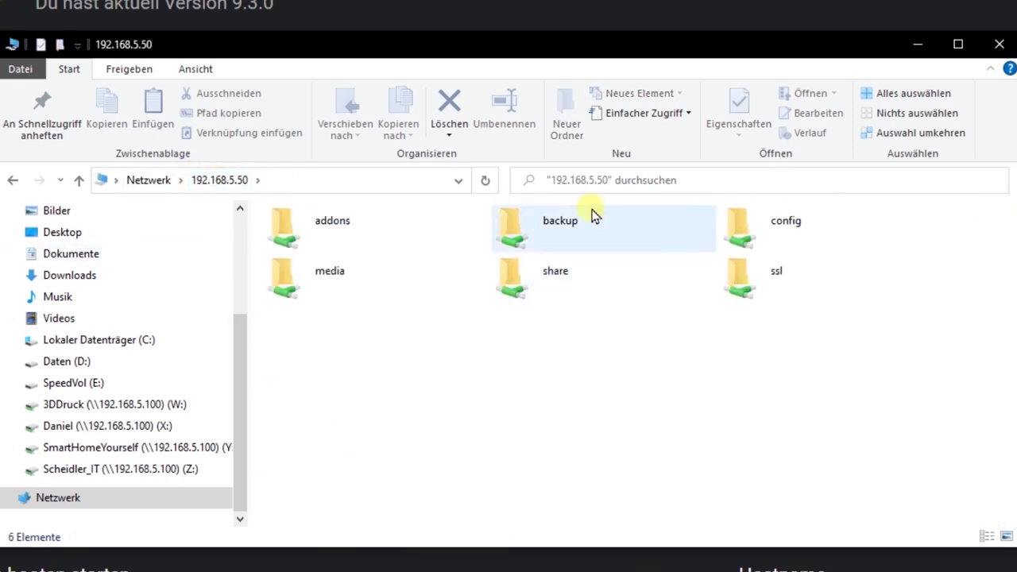
pyautogui.doubleClick(547, 238)
pyautogui.click(296, 238)
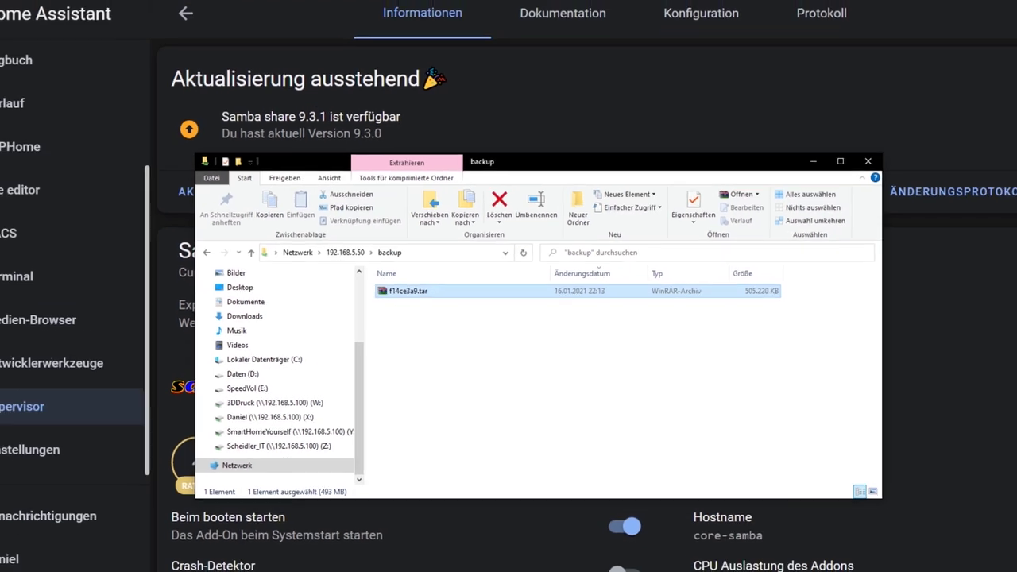
# Switch back to Home Assistant in the browser and reopen the Supervisor's Datensicherungen page.
pyautogui.click(84, 405)
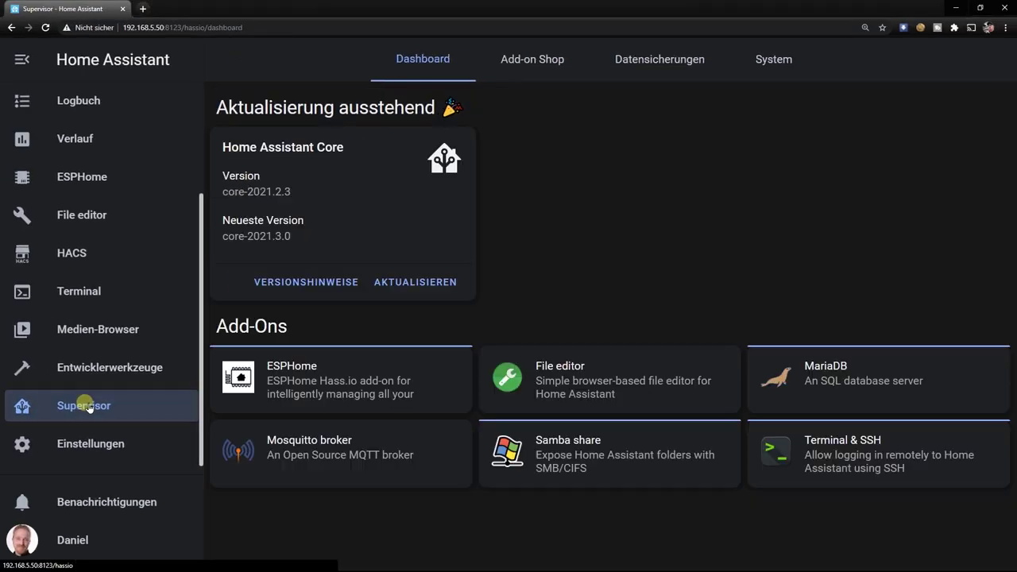
pyautogui.click(658, 59)
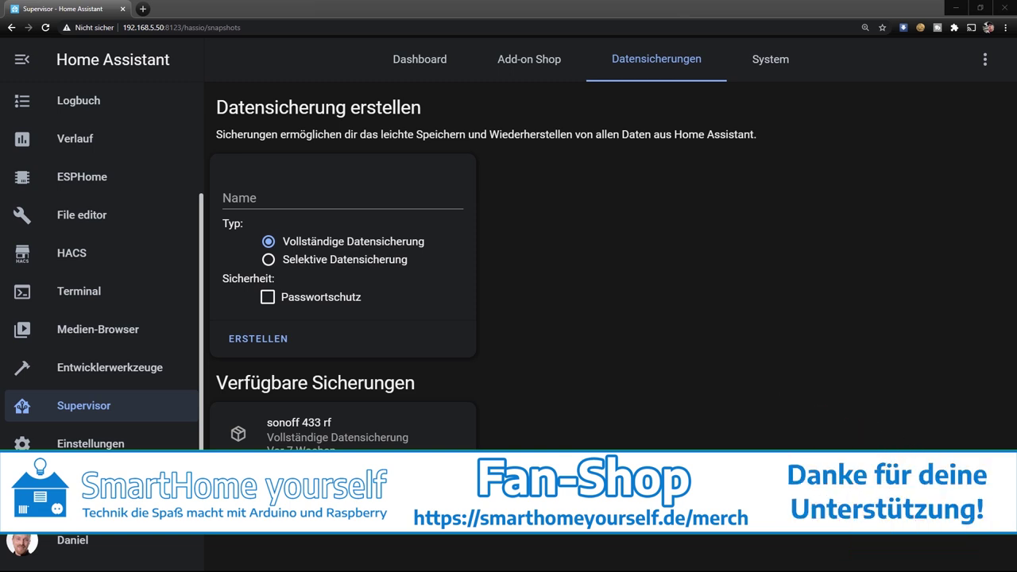
# Create a new automation in the Automatisierungen settings, starting from an empty one instead of a template.
pyautogui.click(91, 446)
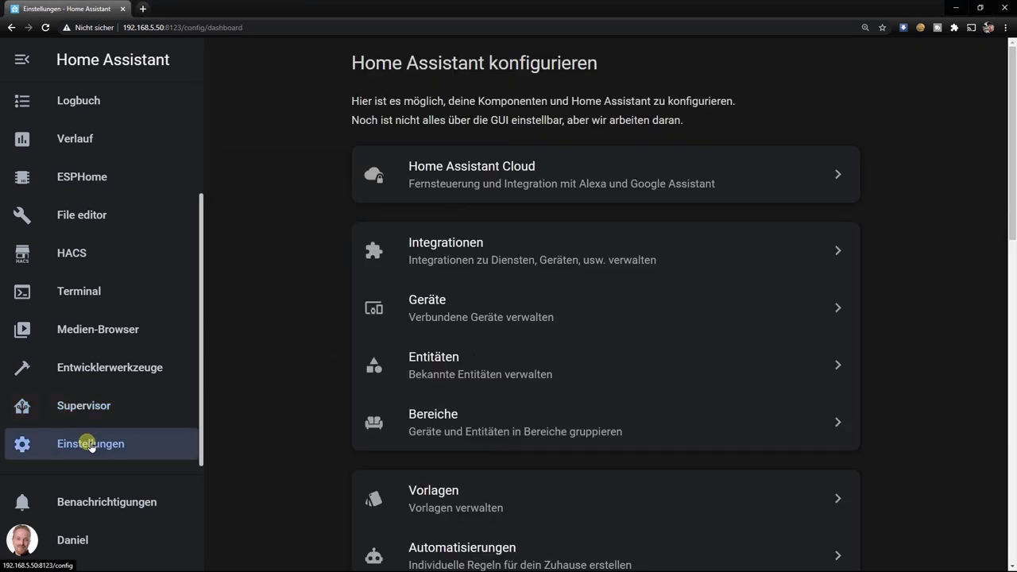
pyautogui.scroll(-3, 484, 341)
pyautogui.click(517, 347)
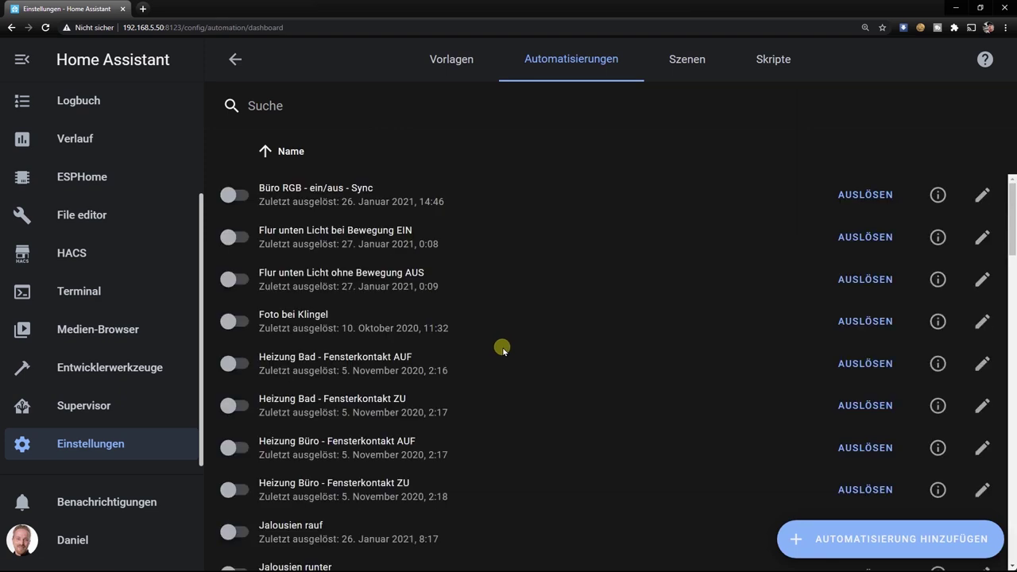
pyautogui.click(895, 541)
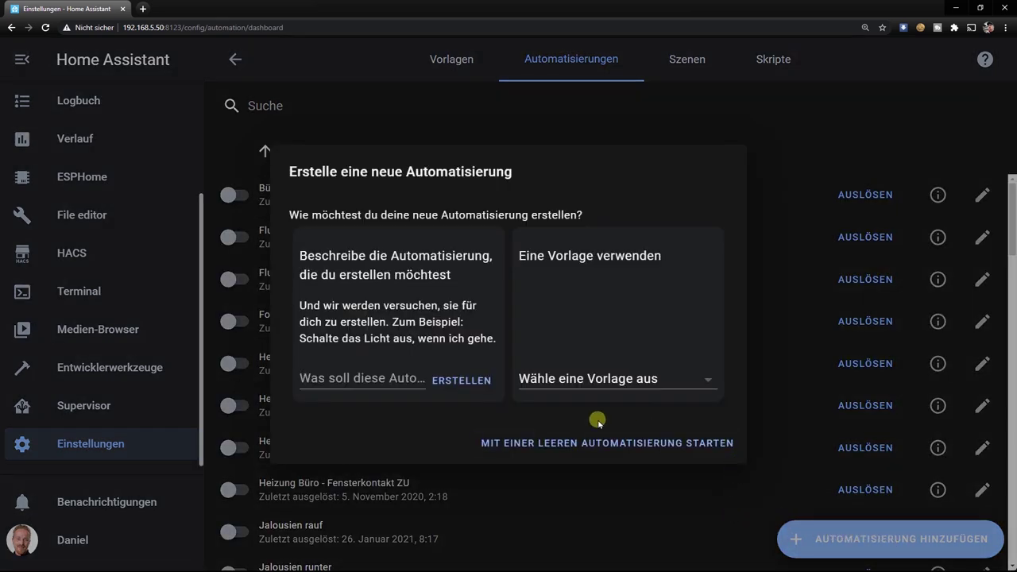
pyautogui.click(585, 446)
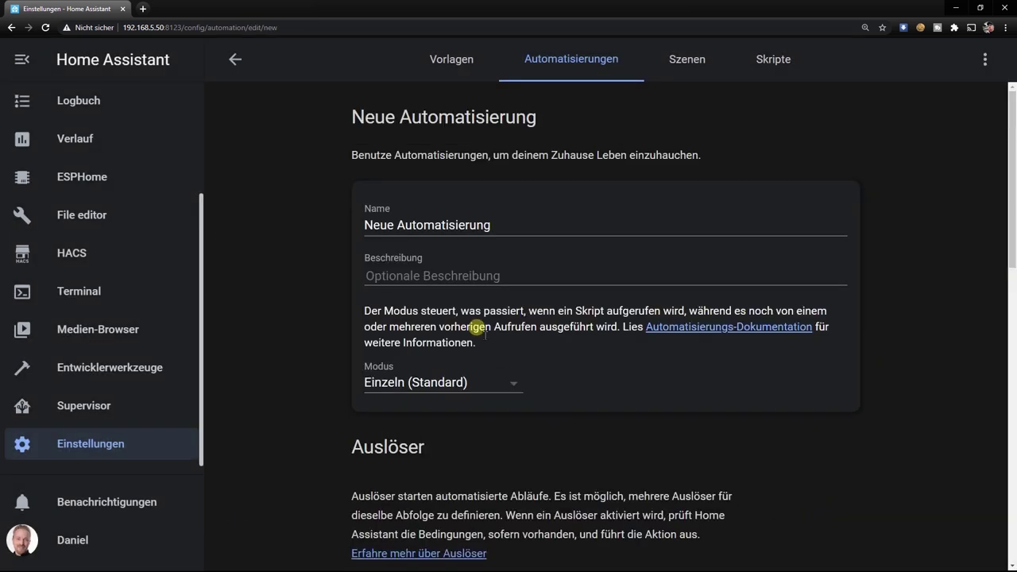
# Name the new automation "Automatische Datensicherung".
pyautogui.moveTo(545, 227); pyautogui.dragTo(318, 225)
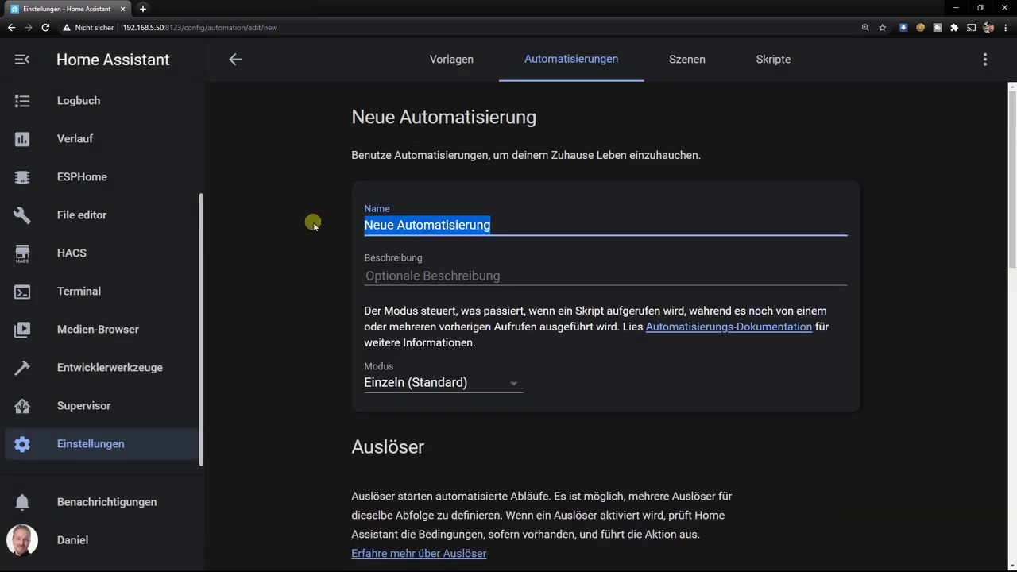
pyautogui.write('Automatische Date')
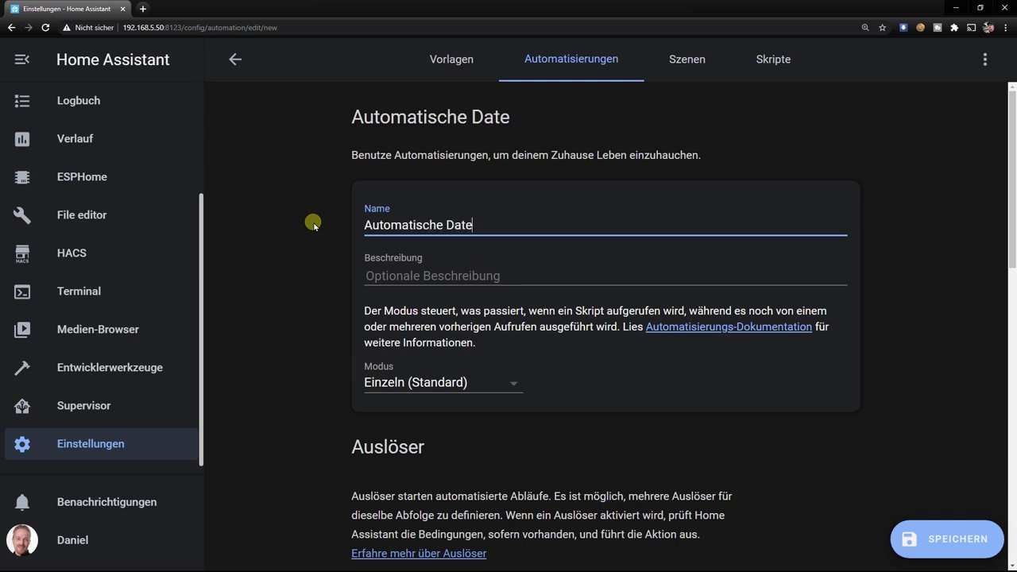
pyautogui.write('nsicherung')
# Set the automation's trigger type to Zeit with a fixed time of 04:00:00.
pyautogui.scroll(-3, 314, 226)
pyautogui.click(407, 359)
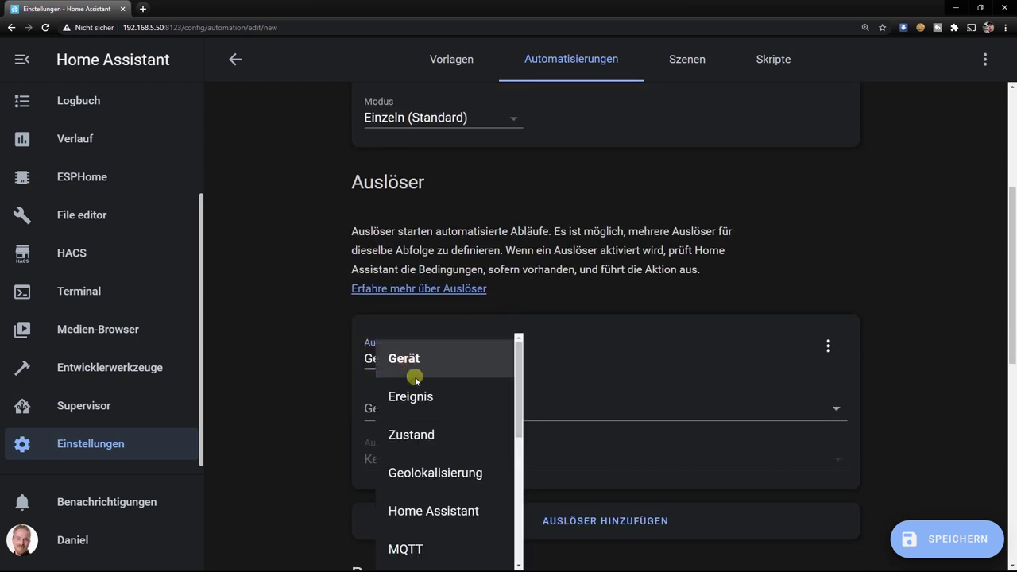
pyautogui.scroll(-5, 422, 418)
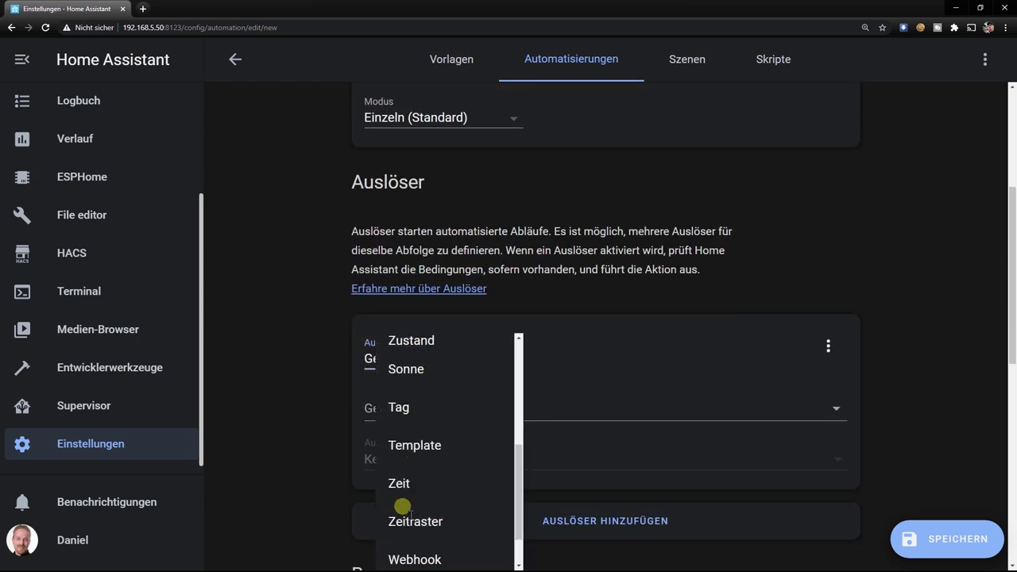
pyautogui.click(400, 475)
pyautogui.scroll(-1, 421, 405)
pyautogui.click(398, 389)
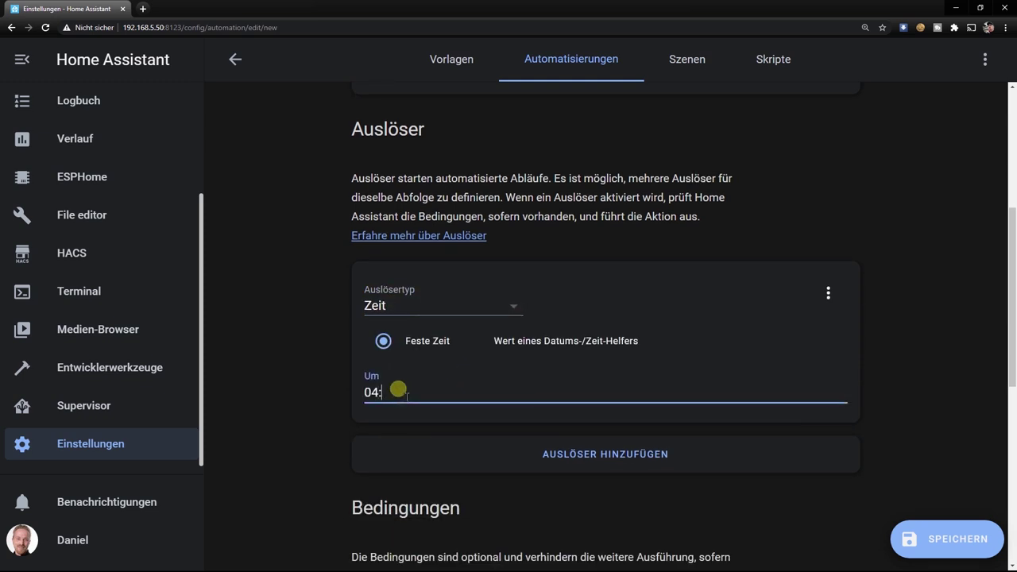
pyautogui.write('04:00:00')
# Set the type of the automation's condition to Zeit.
pyautogui.scroll(-4, 529, 445)
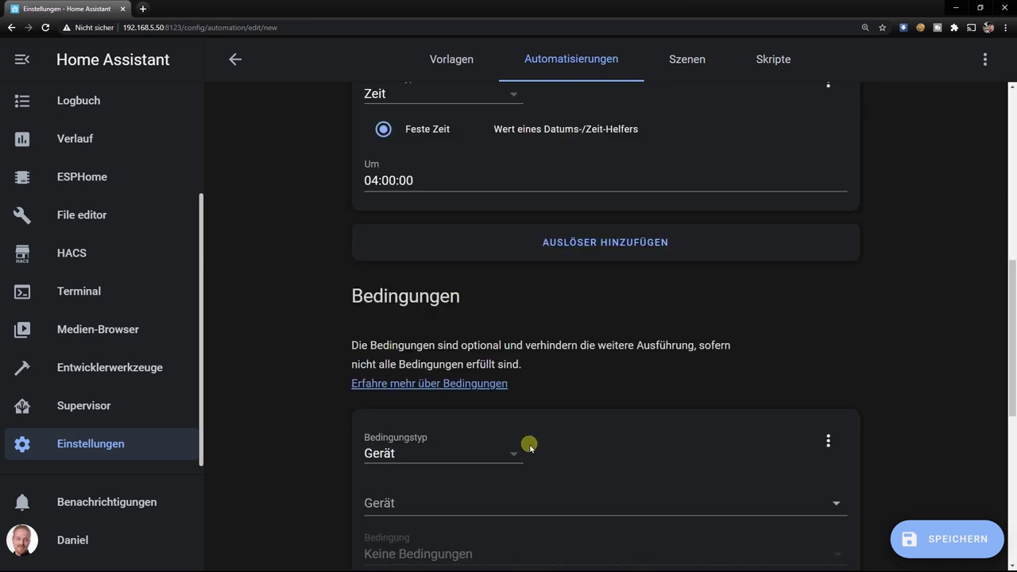
pyautogui.click(400, 349)
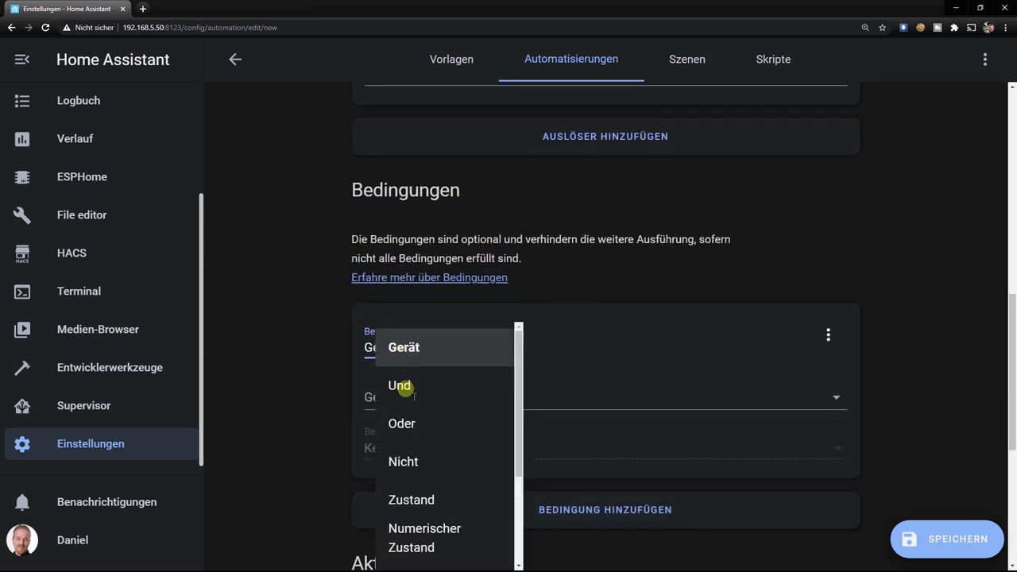
pyautogui.scroll(-2, 401, 386)
pyautogui.click(421, 512)
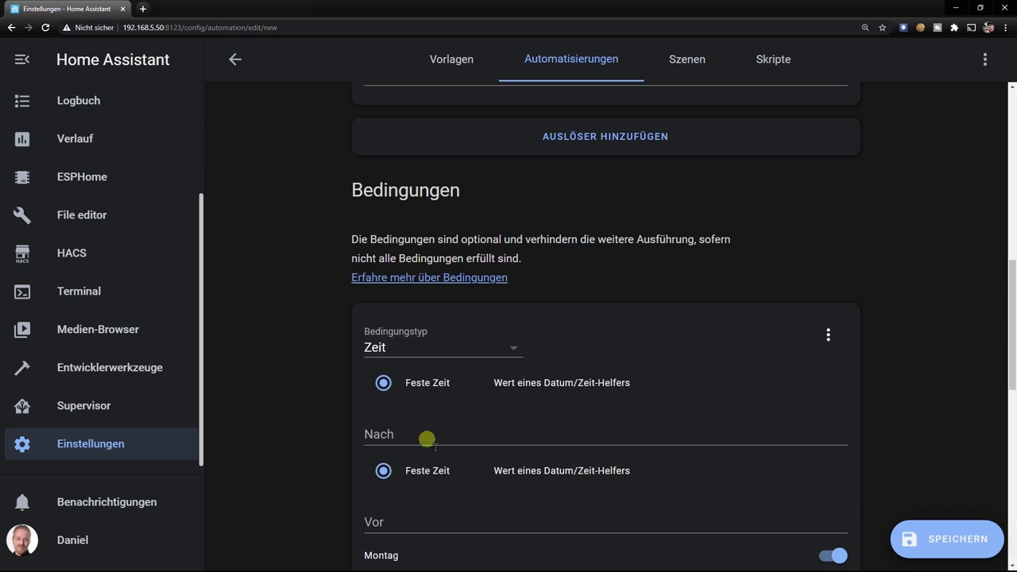
# Restrict the time condition to Sonntag by switching off every weekday from Montag to Samstag.
pyautogui.scroll(-3, 477, 429)
pyautogui.click(832, 343)
pyautogui.click(832, 375)
pyautogui.click(833, 406)
pyautogui.click(841, 440)
pyautogui.click(834, 469)
pyautogui.click(835, 501)
pyautogui.scroll(-1, 533, 462)
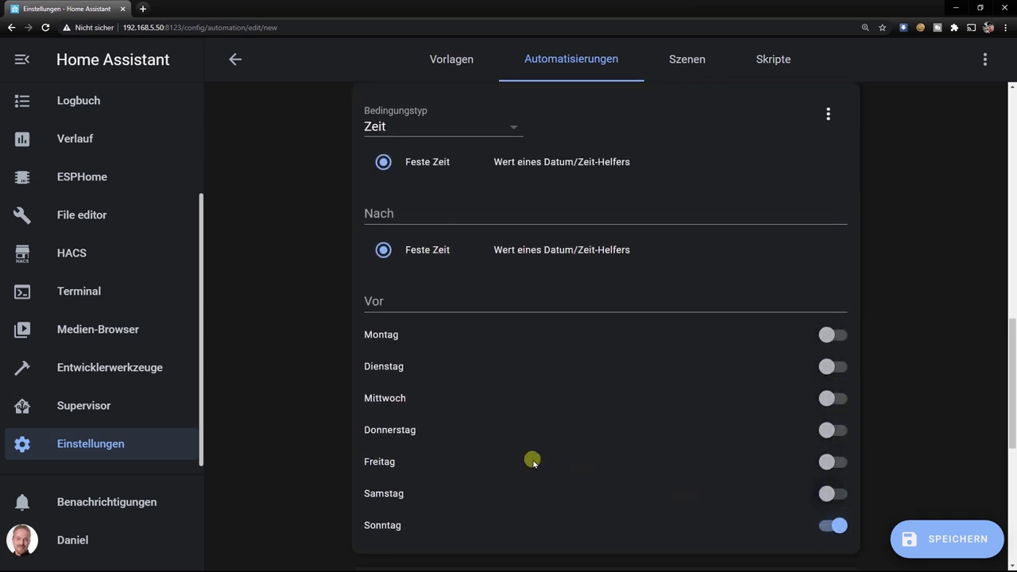
pyautogui.scroll(-1, 532, 461)
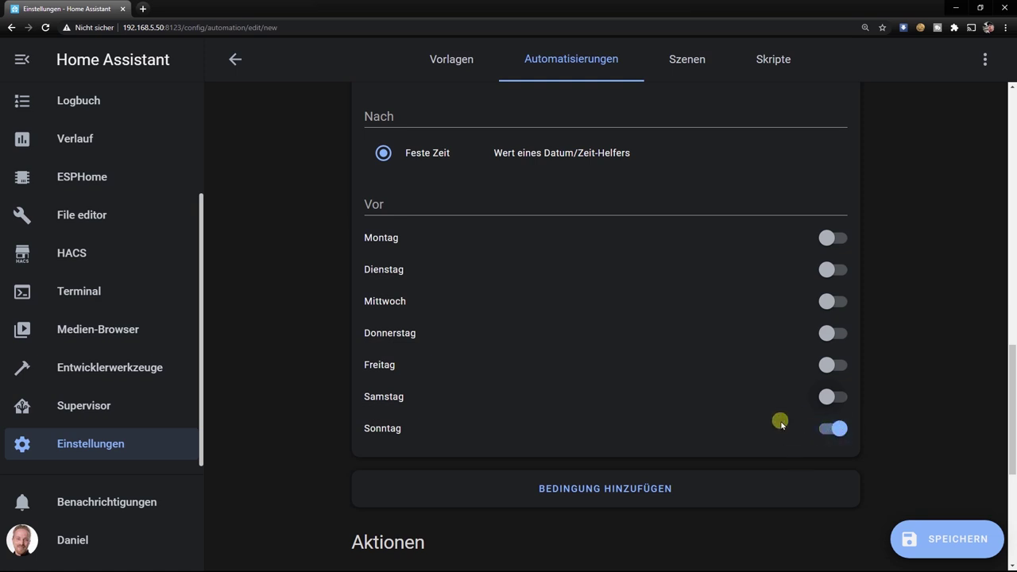
pyautogui.scroll(6, 780, 423)
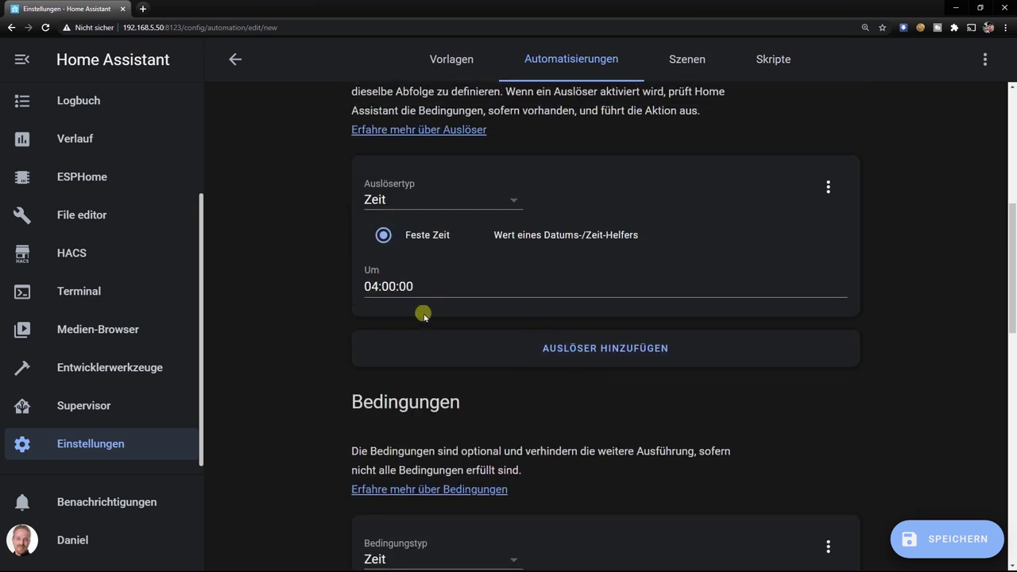
pyautogui.scroll(-6, 608, 345)
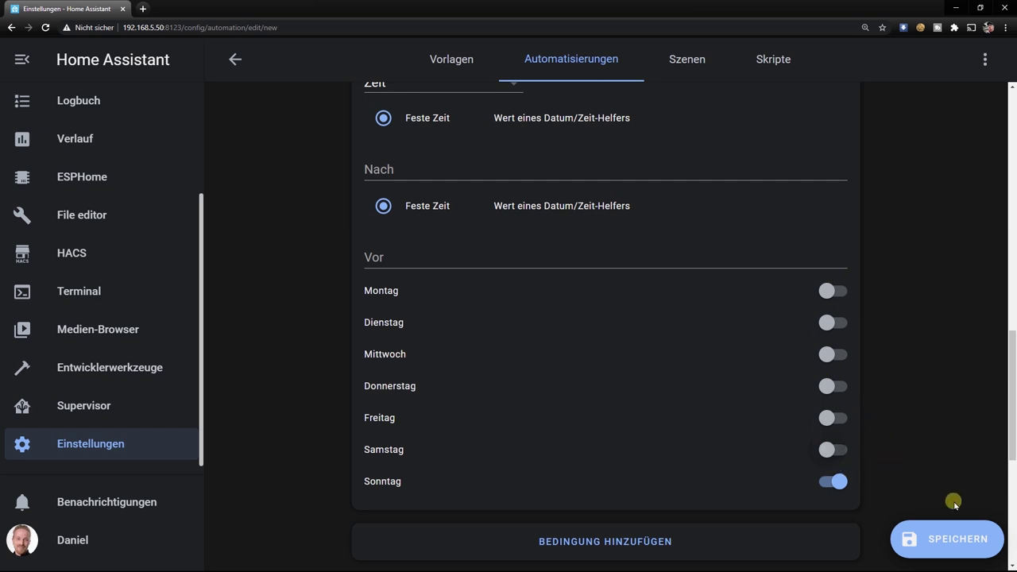
# Set the action to Dienst ausführen with the service hassio.snapshot_full, and save the automation.
pyautogui.scroll(-5, 844, 358)
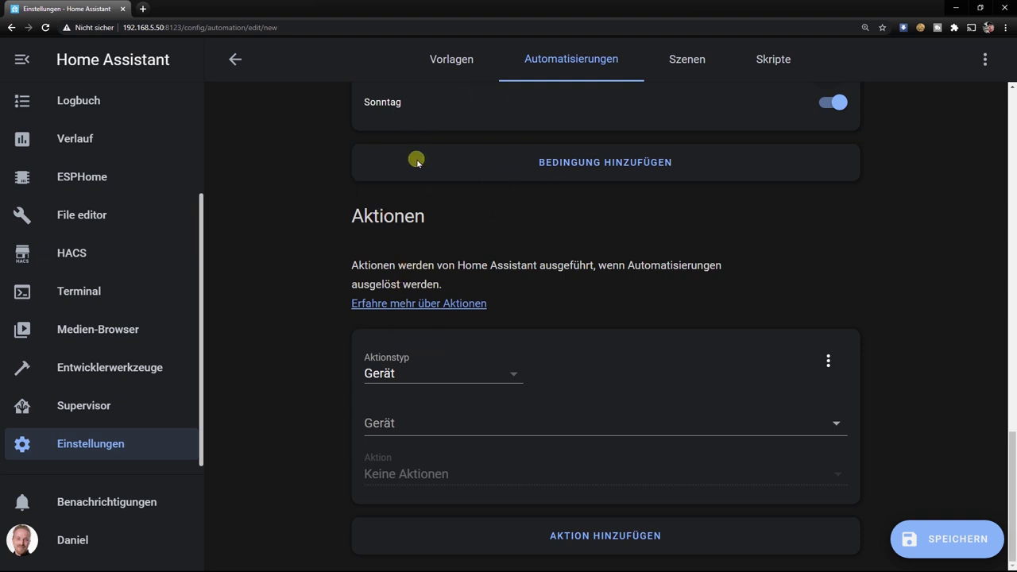
pyautogui.click(406, 373)
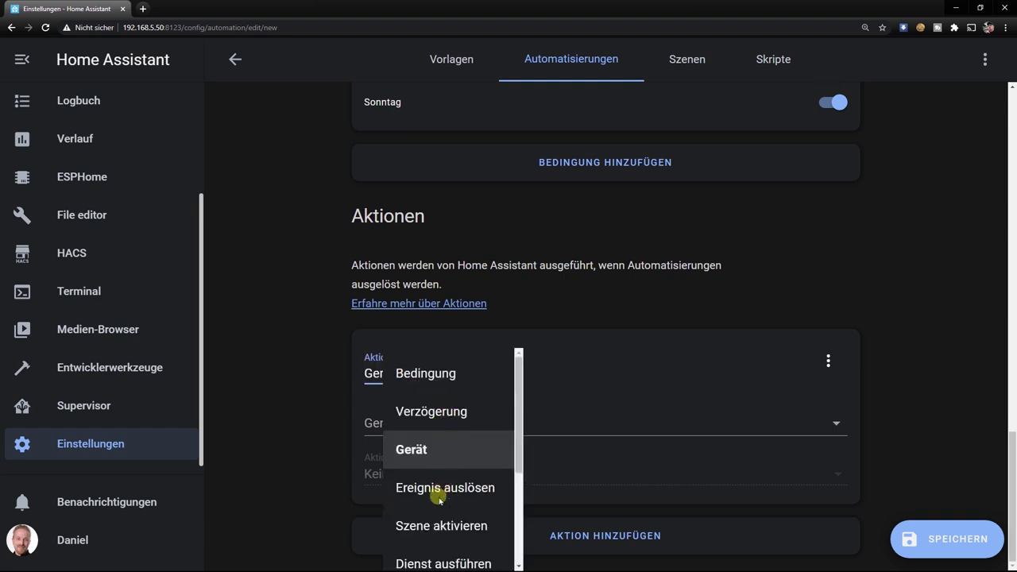
pyautogui.click(439, 560)
pyautogui.click(400, 435)
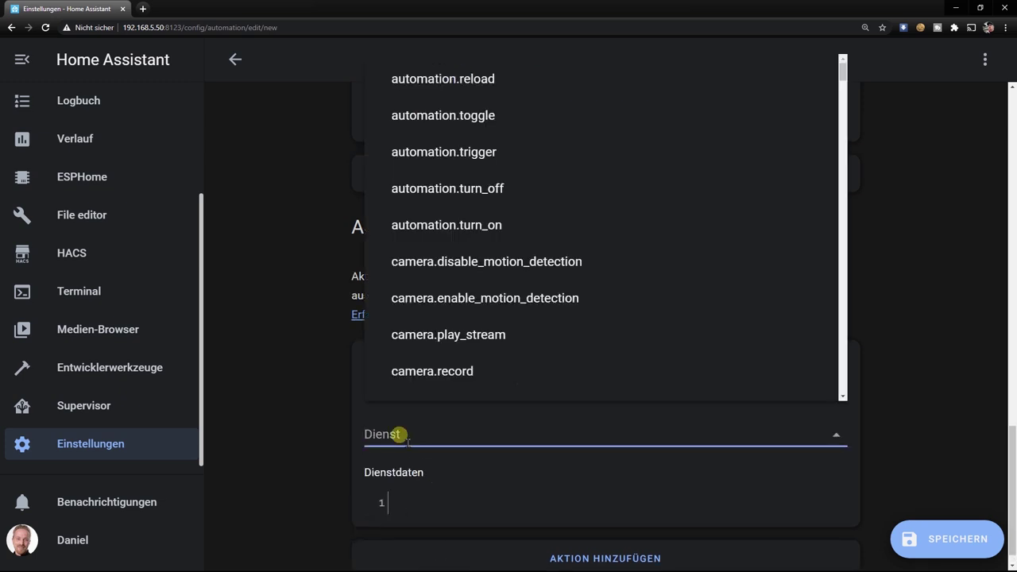
pyautogui.write('sn')
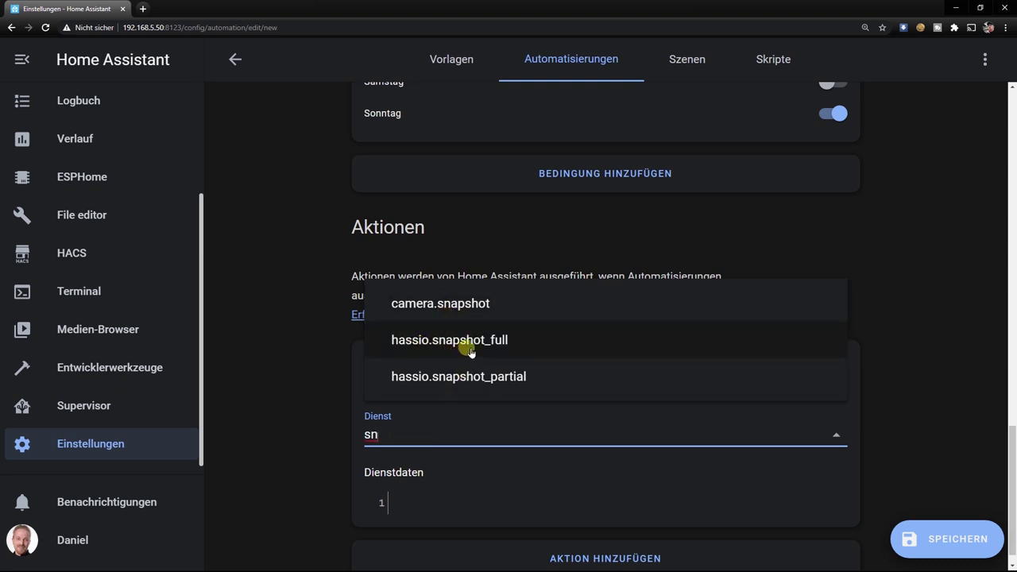
pyautogui.click(501, 349)
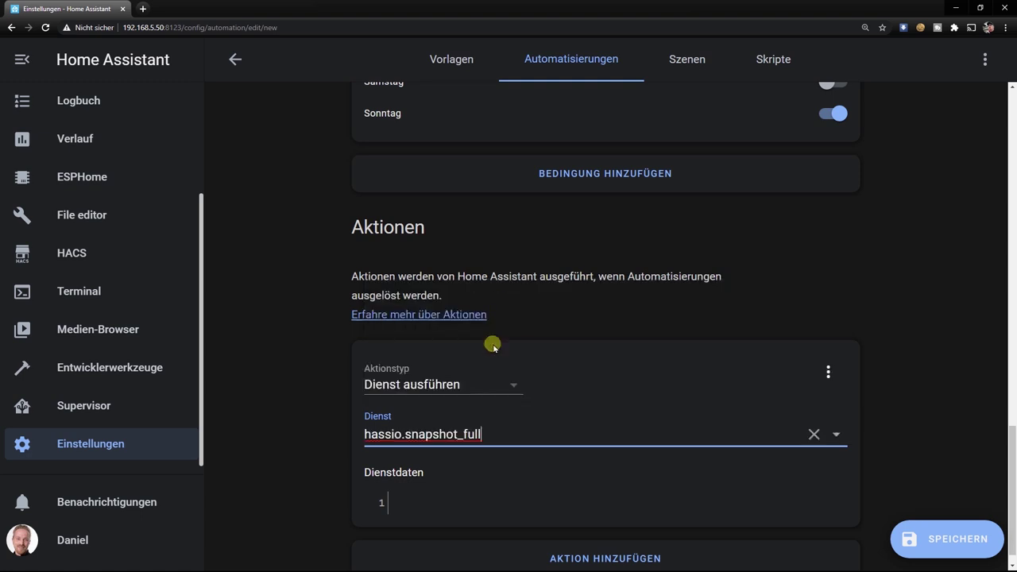
pyautogui.click(945, 542)
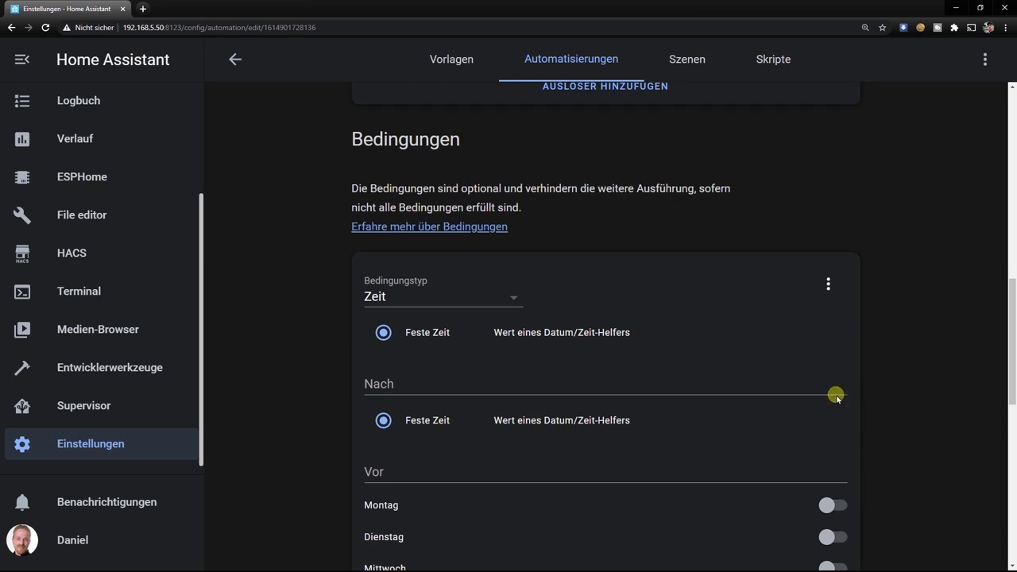
# Review the saved automation's trigger time, weekday condition and action service.
pyautogui.scroll(4, 826, 393)
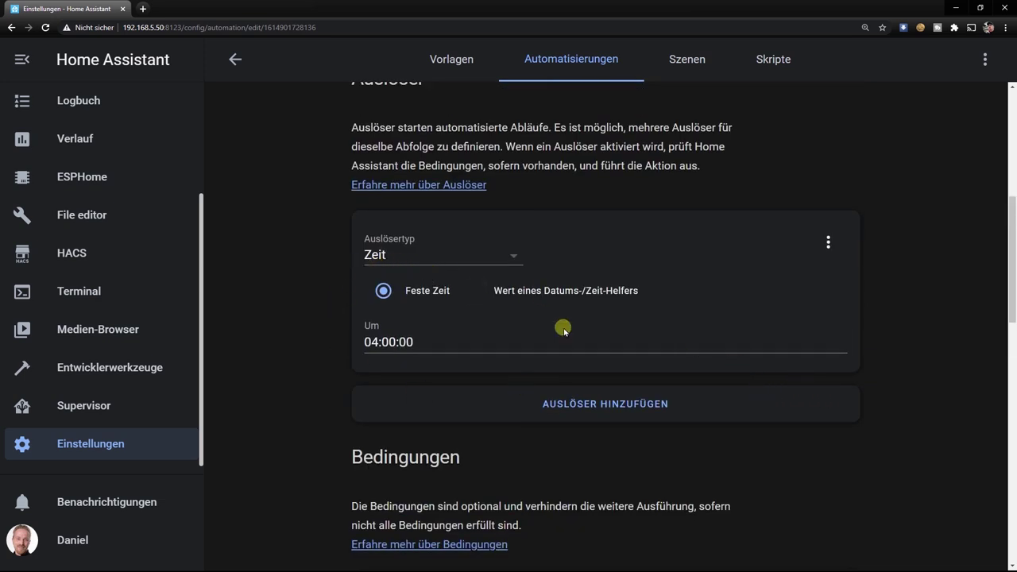
pyautogui.scroll(1, 587, 325)
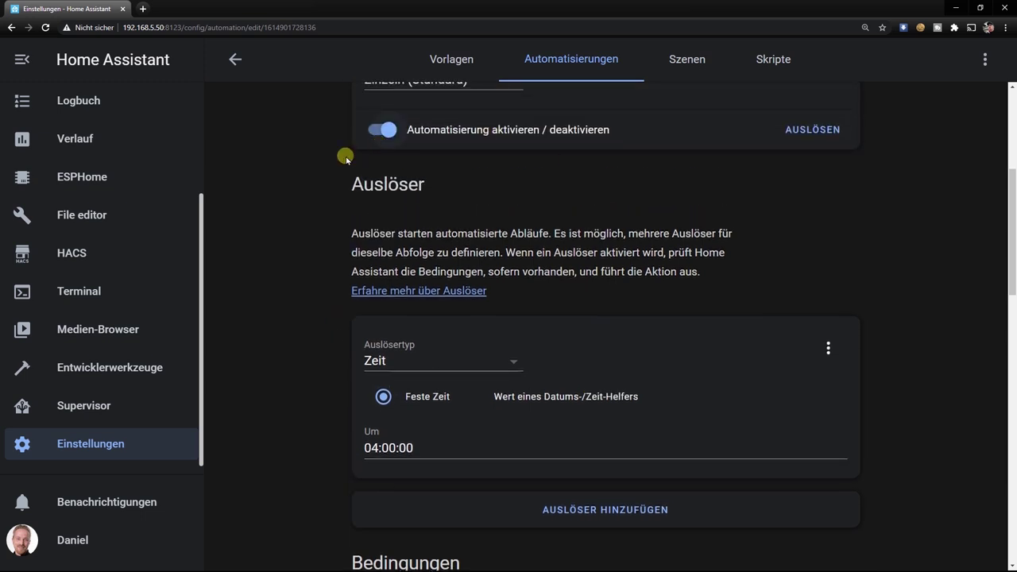
pyautogui.scroll(-4, 405, 262)
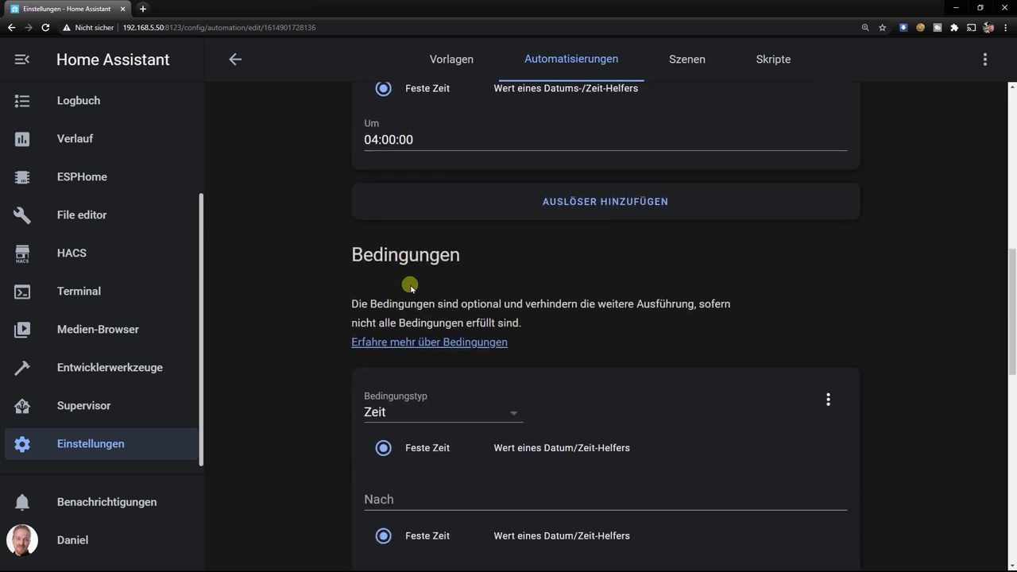
pyautogui.scroll(-3, 422, 234)
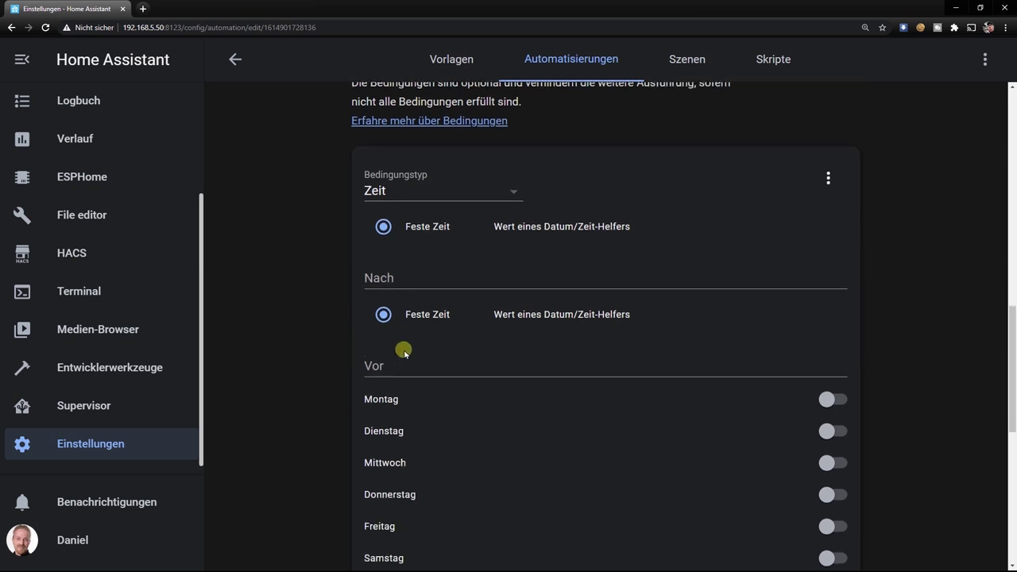
pyautogui.scroll(-1, 461, 217)
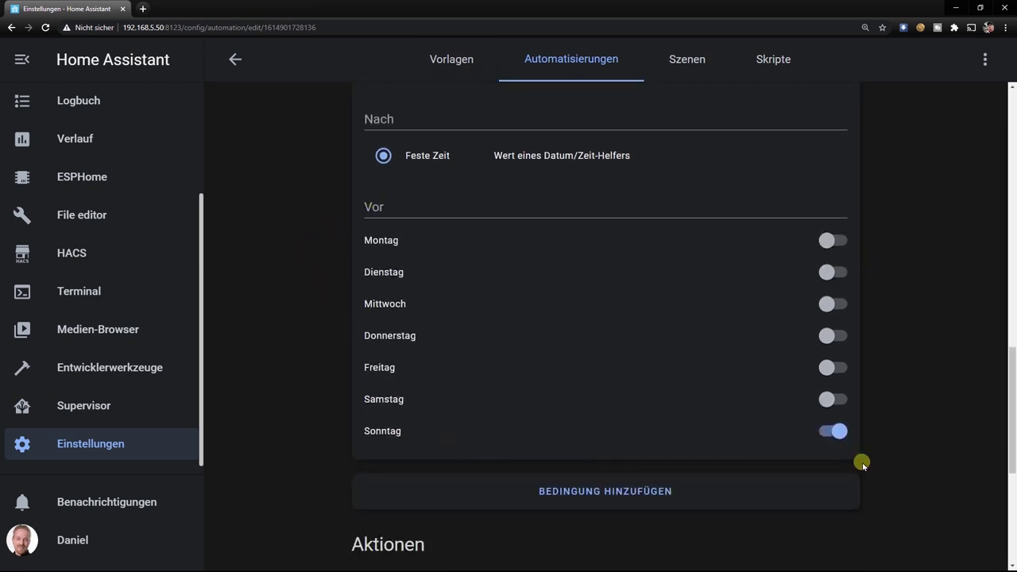
pyautogui.scroll(-1, 851, 429)
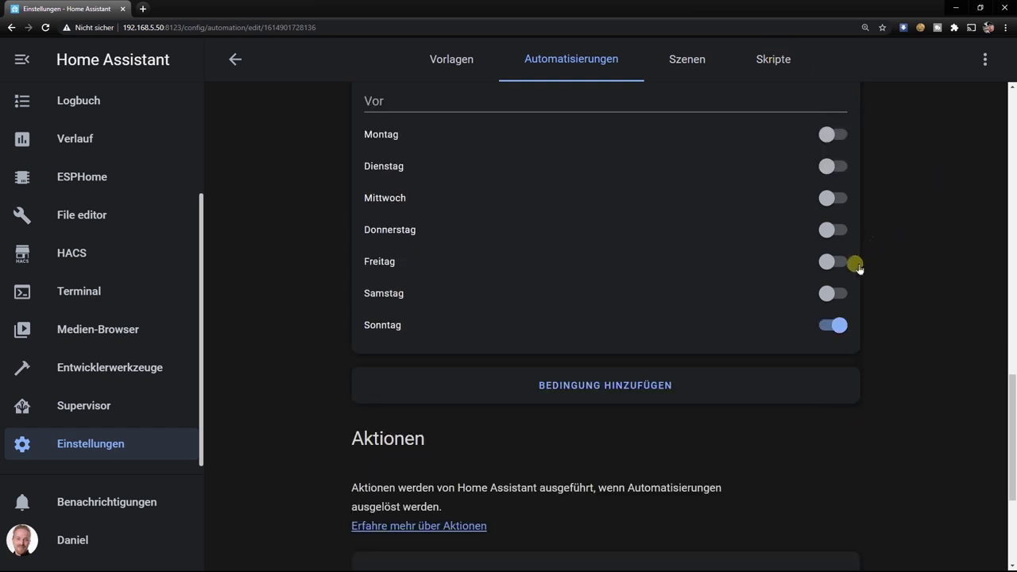
pyautogui.scroll(-1, 856, 265)
pyautogui.scroll(-3, 795, 282)
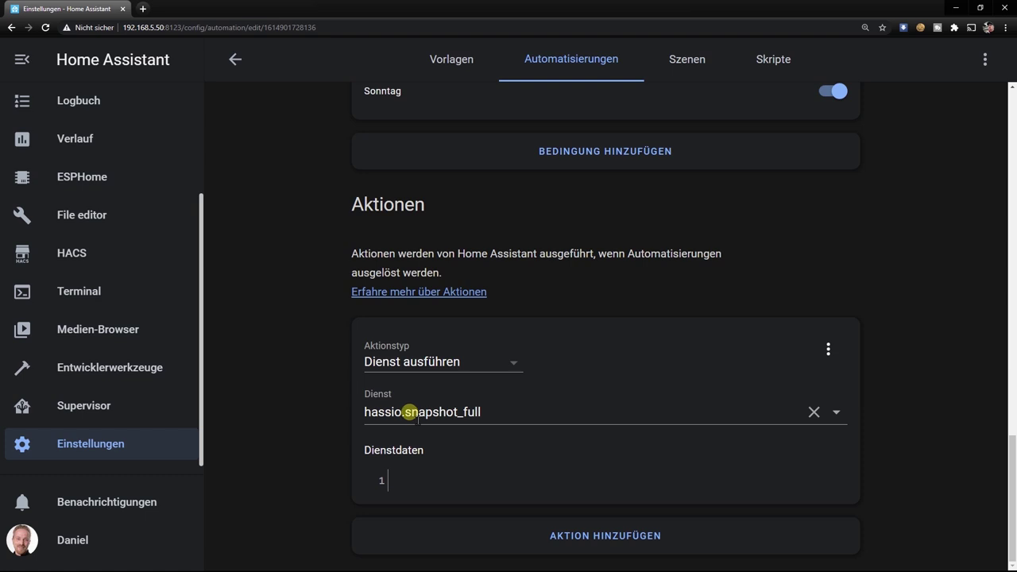
# Trigger the "Automatische Datensicherung" automation manually to test it.
pyautogui.scroll(10, 691, 426)
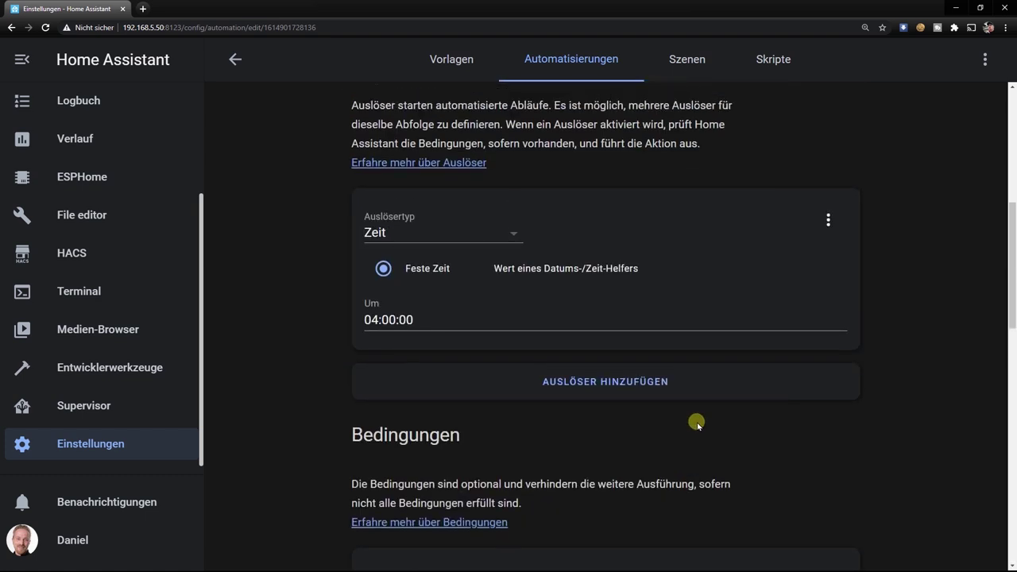
pyautogui.scroll(4, 699, 413)
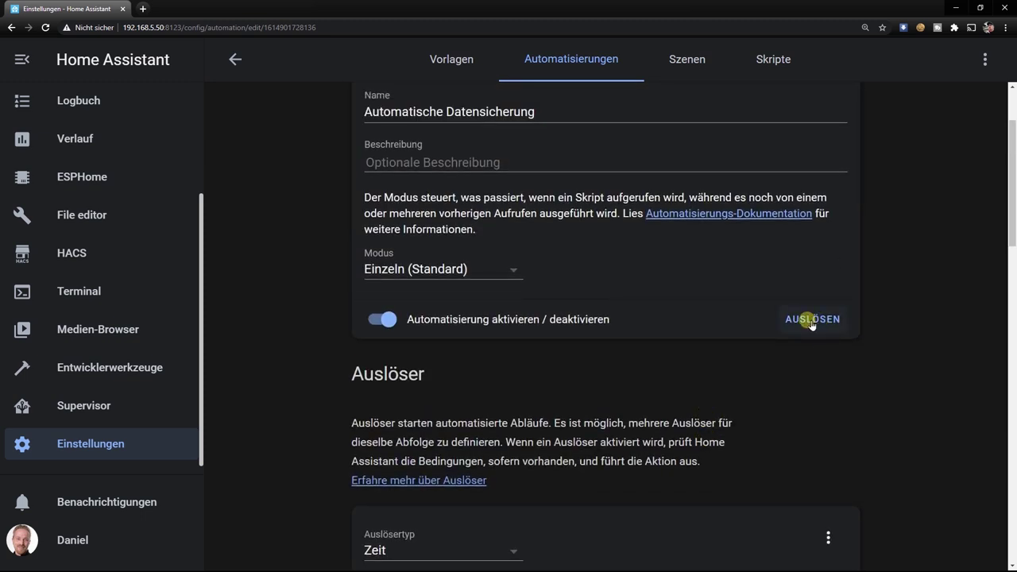
pyautogui.click(811, 320)
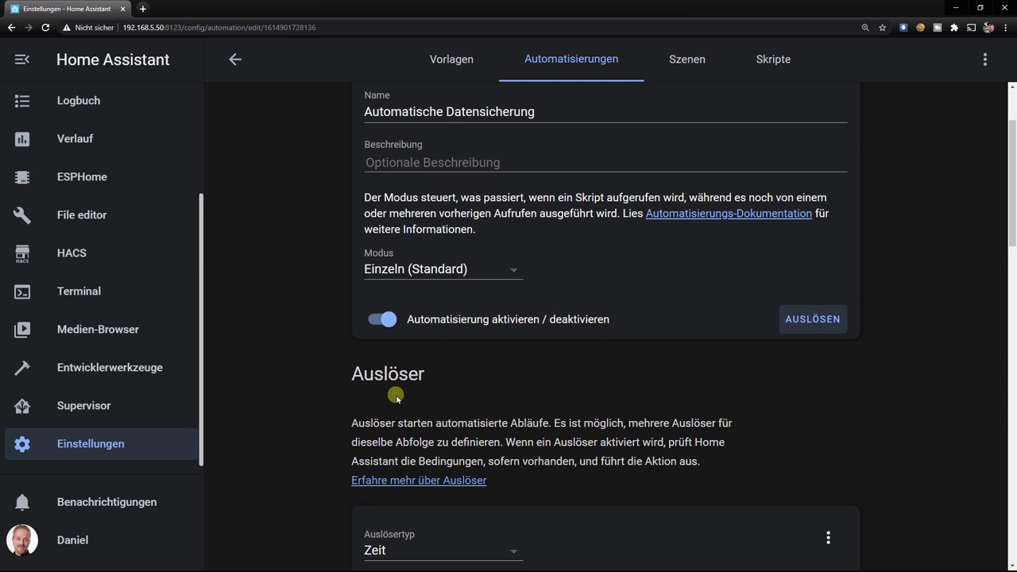
# Open the Supervisor's System page and read the newest entries of the Supervisor log for snapshot activity.
pyautogui.click(106, 408)
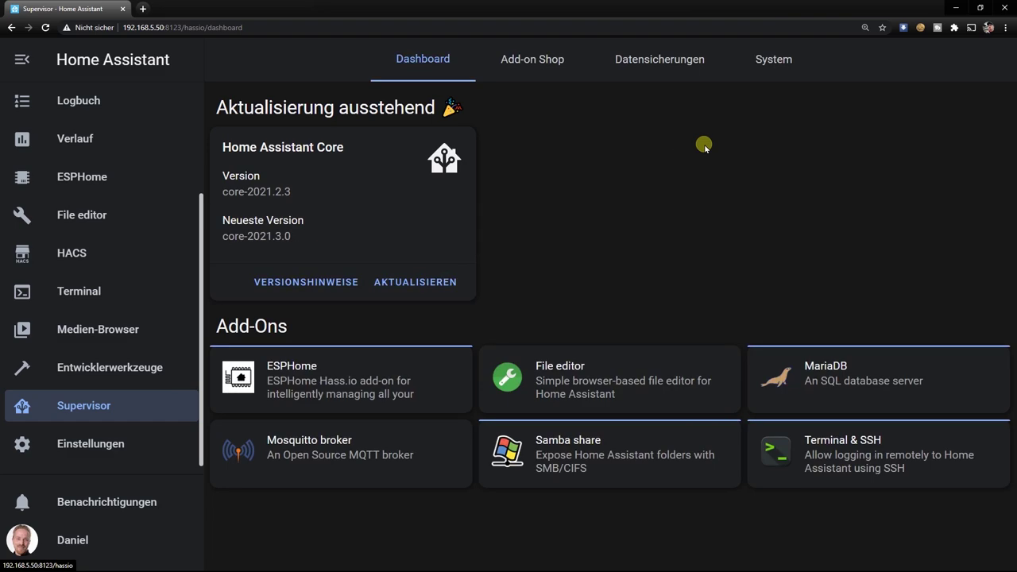
pyautogui.click(775, 60)
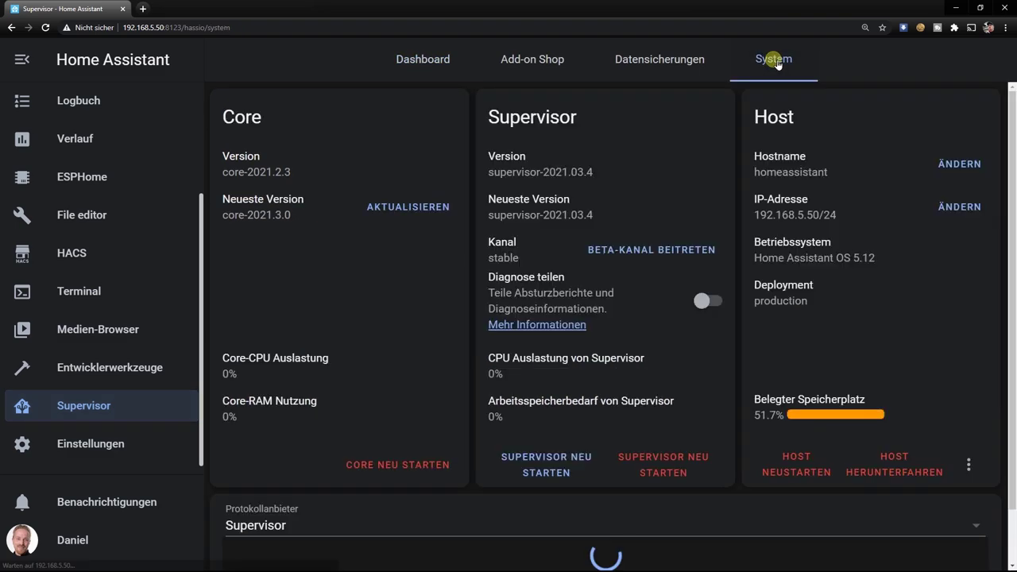
pyautogui.scroll(-1, 612, 278)
pyautogui.scroll(-7, 611, 278)
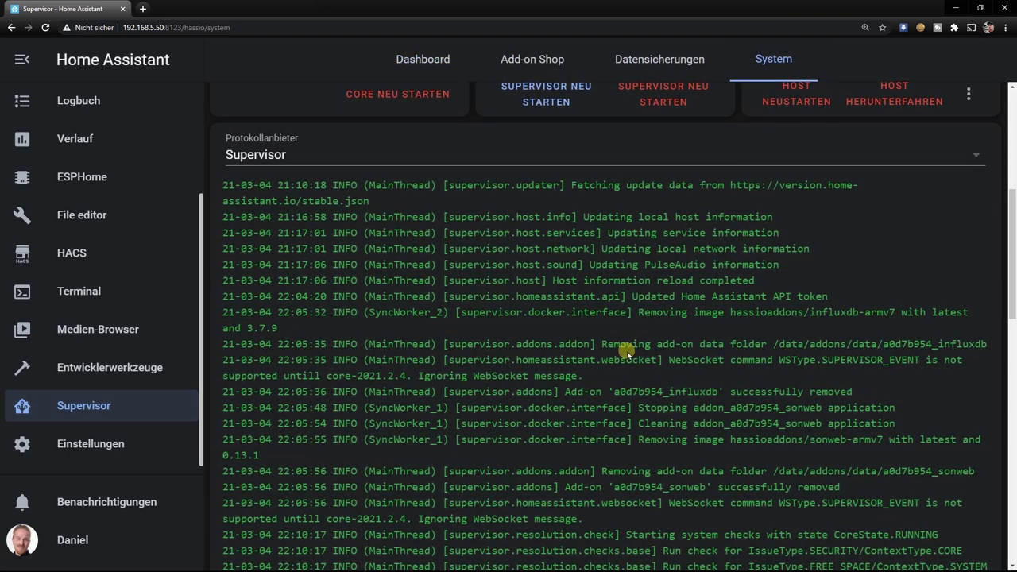
pyautogui.scroll(-10, 628, 356)
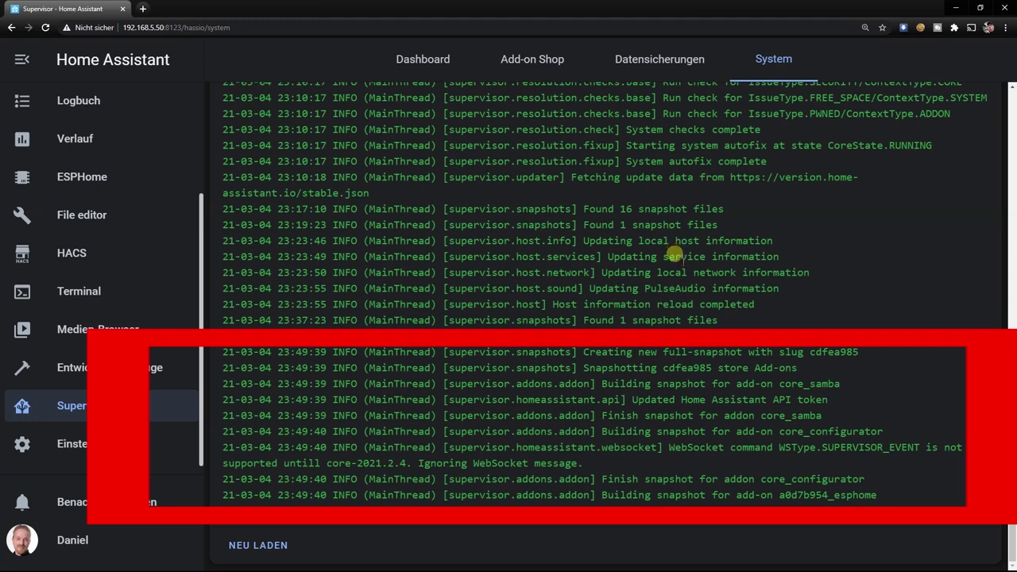
# Reopen the Datensicherungen page, open the backup share in File Explorer, and move its window clear of the list of available backups.
pyautogui.click(674, 62)
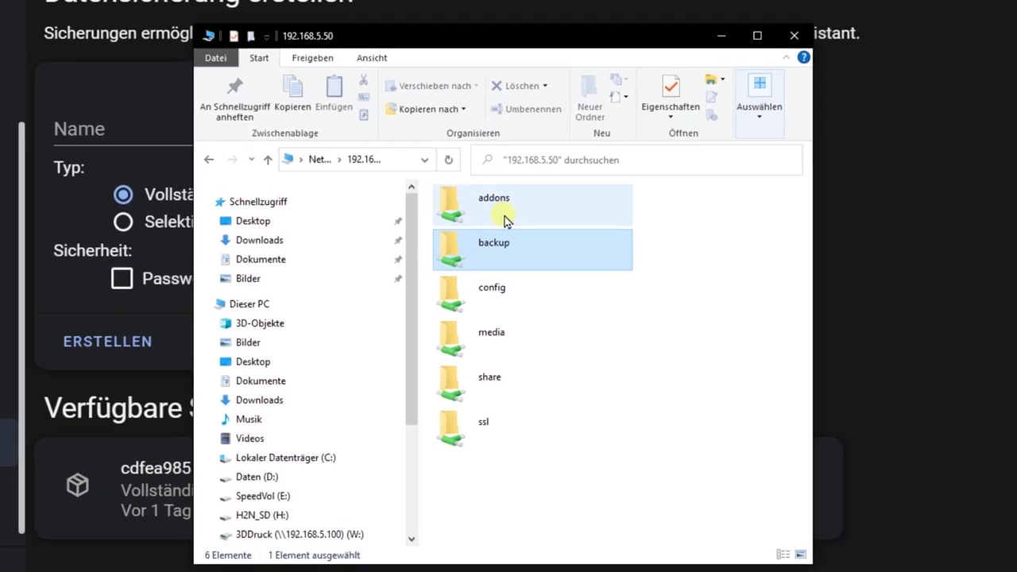
pyautogui.doubleClick(447, 239)
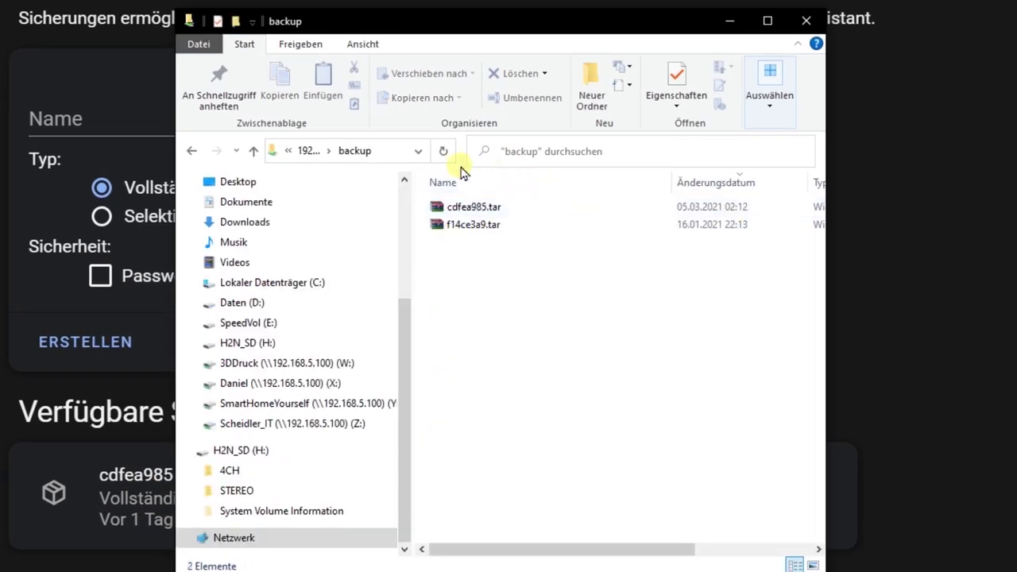
pyautogui.moveTo(545, 20); pyautogui.dragTo(706, 1)
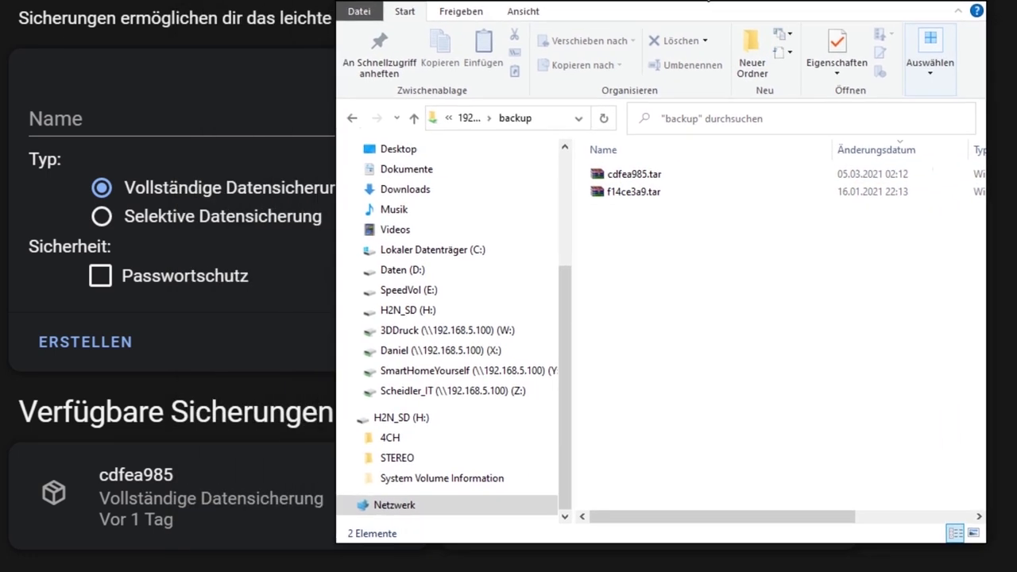
pyautogui.click(864, 159)
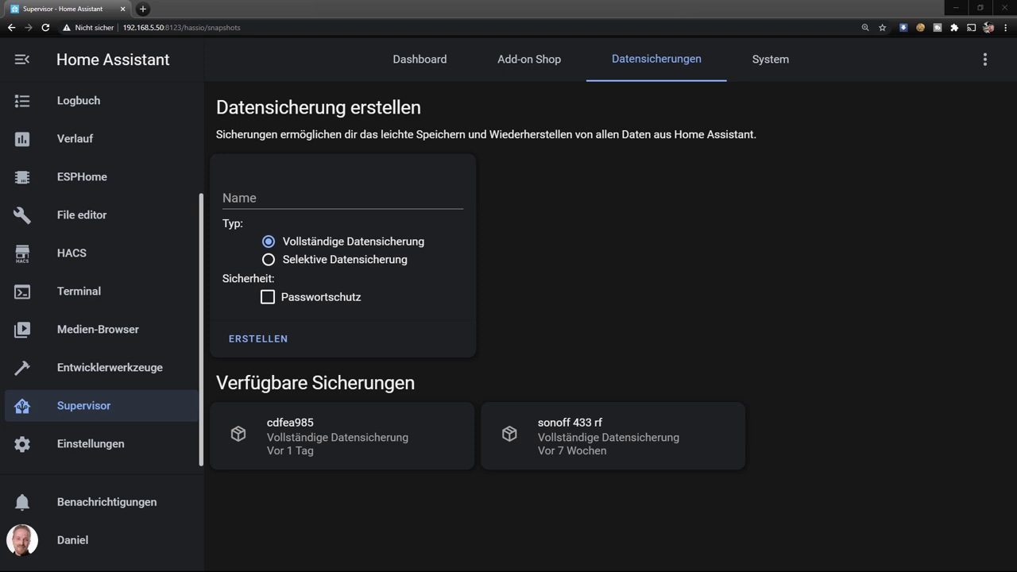
# Open the HACS integrations and search the repositories available to add for "clea".
pyautogui.click(73, 256)
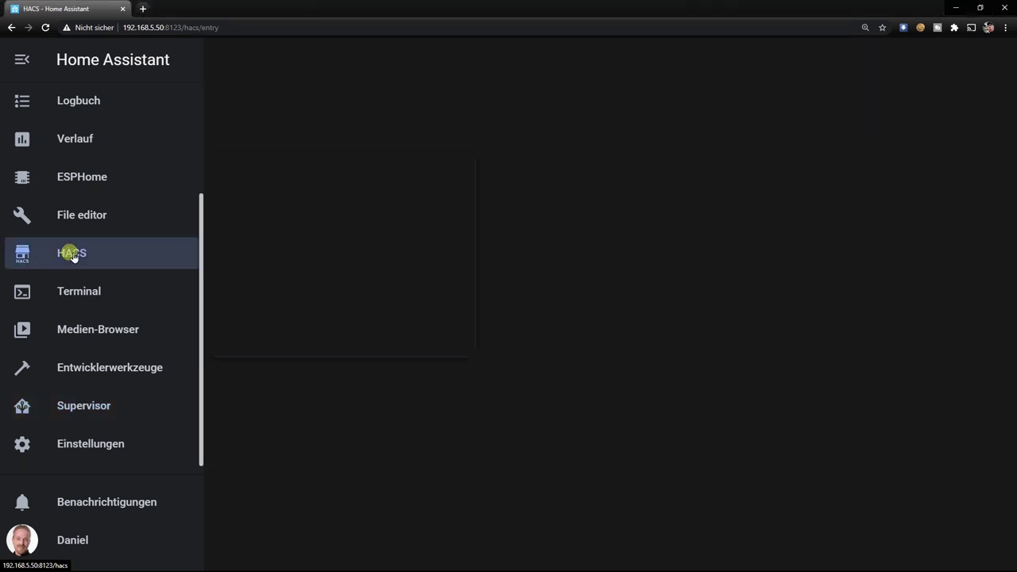
pyautogui.click(416, 267)
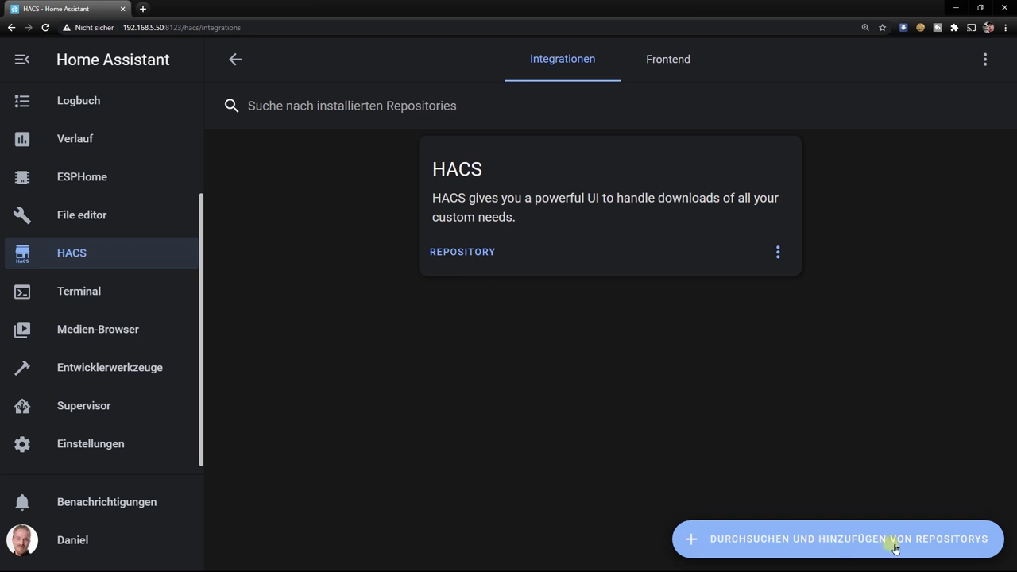
pyautogui.click(848, 543)
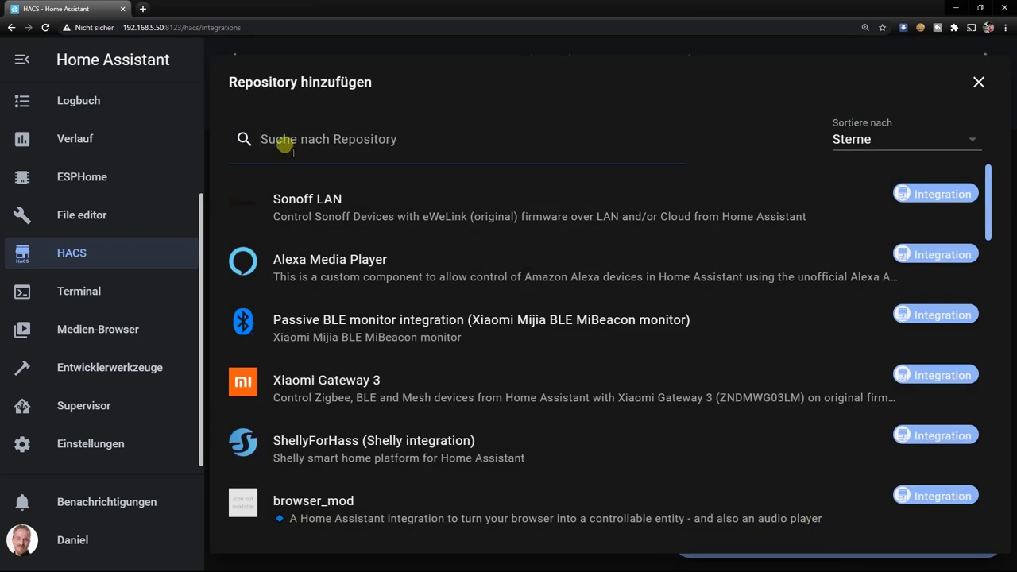
pyautogui.write('clea')
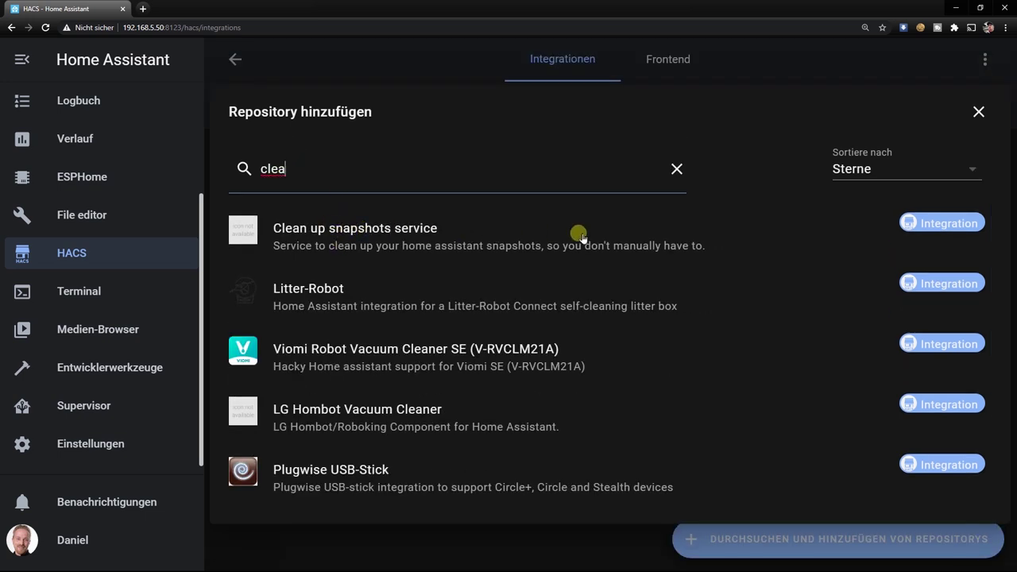
# Install version 0.7 of the Clean up snapshots service repository in HACS.
pyautogui.click(628, 236)
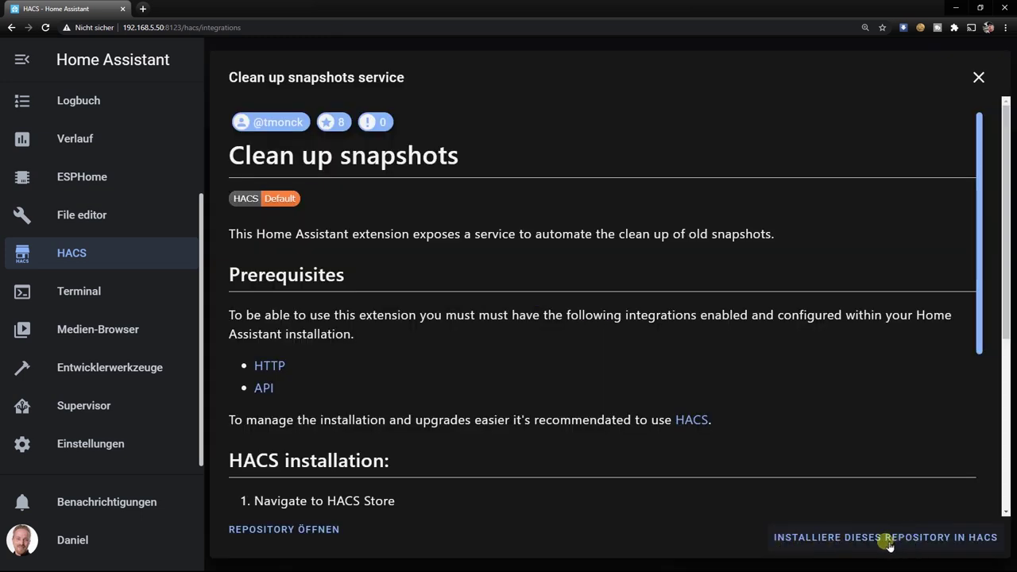
pyautogui.click(934, 546)
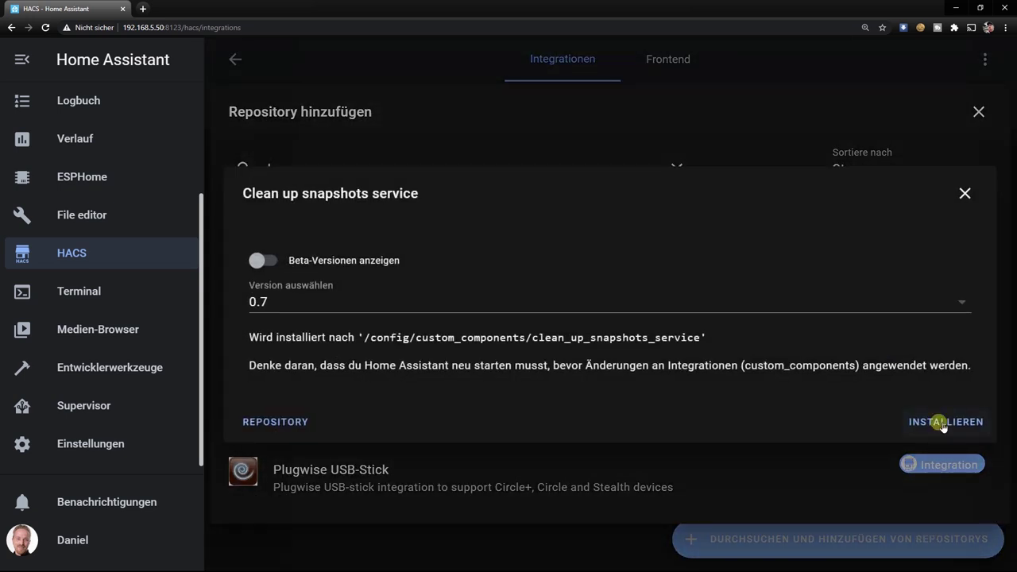
pyautogui.click(942, 423)
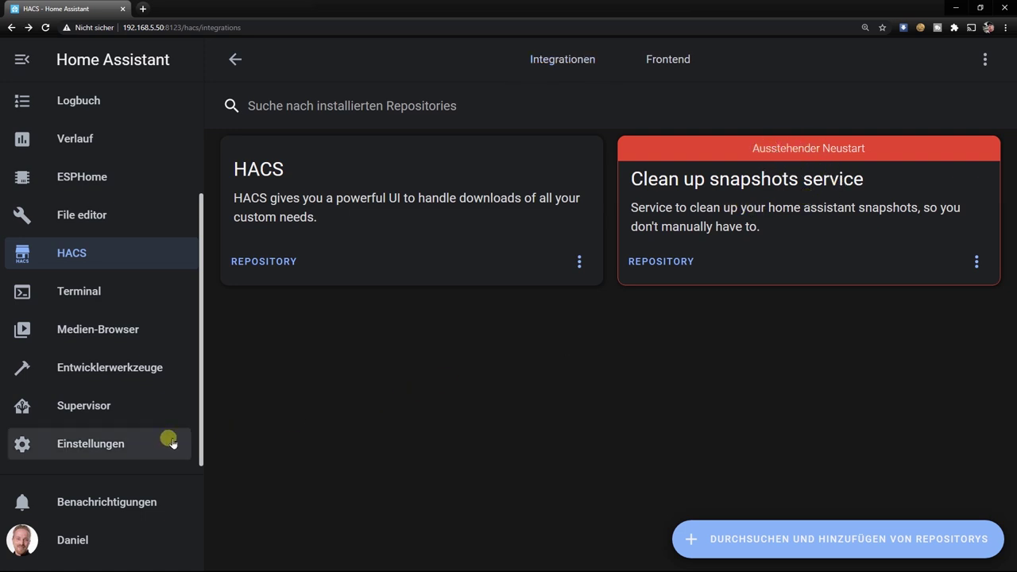
# Check the configuration on the Serversteuerung settings page and restart Home Assistant.
pyautogui.click(103, 442)
pyautogui.scroll(-10, 581, 320)
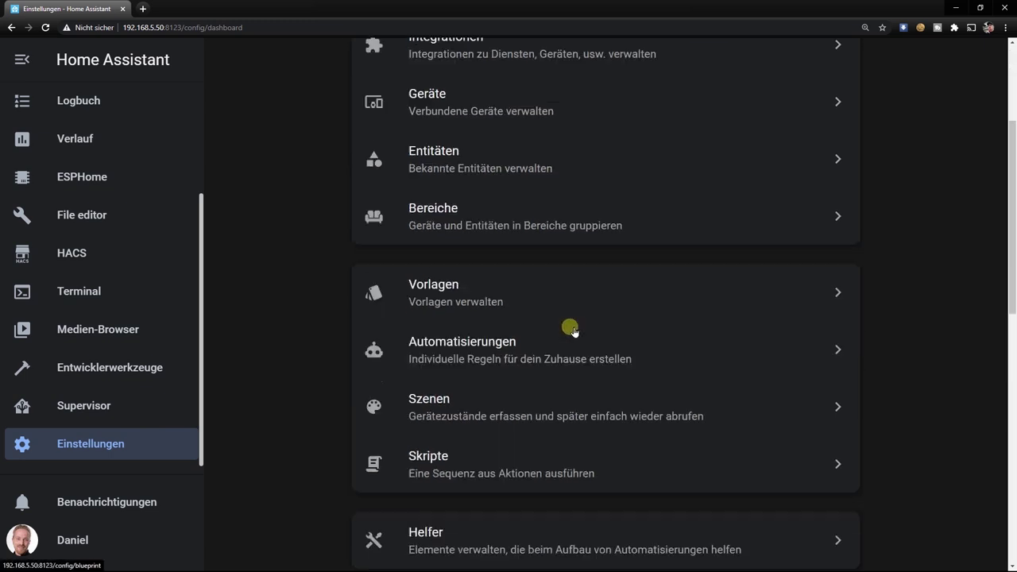
pyautogui.click(482, 487)
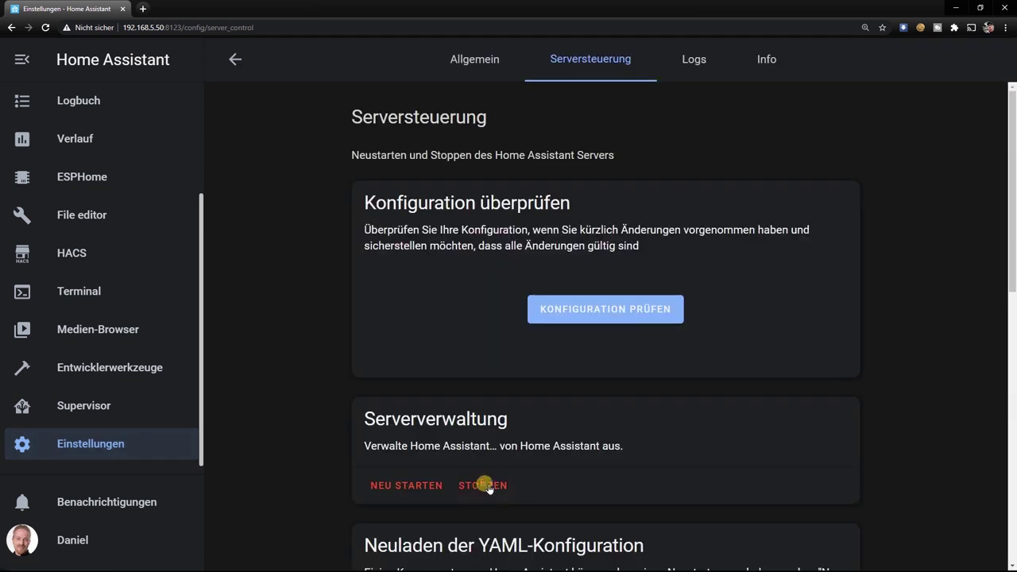
pyautogui.click(590, 314)
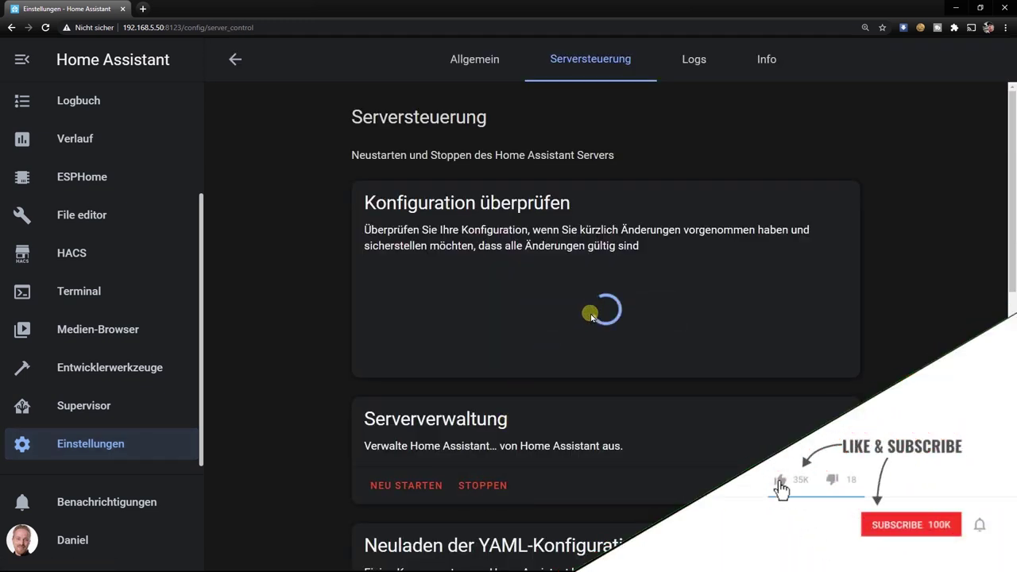
pyautogui.click(399, 484)
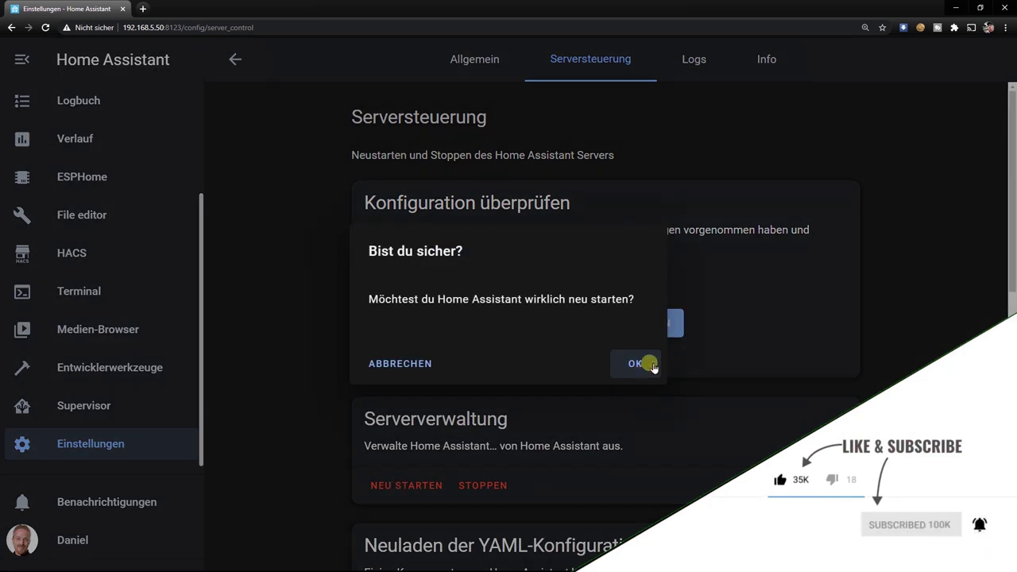
pyautogui.click(648, 364)
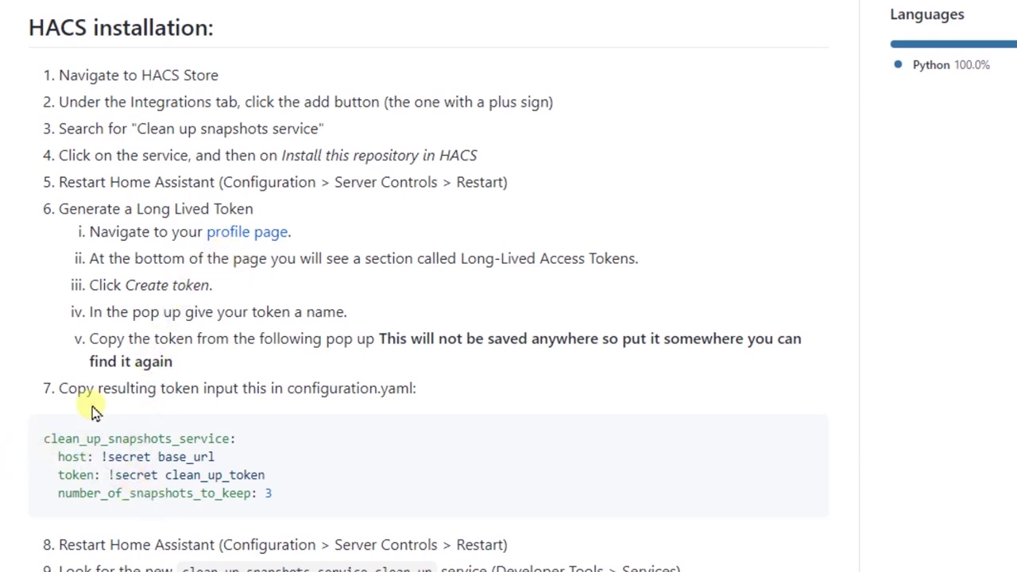
# Copy the clean_up_snapshots_service block from the repository's installation guide into configuration.yaml above the homeassistant section, followed by a new line.
pyautogui.moveTo(94, 424); pyautogui.dragTo(320, 490)
pyautogui.hotkey('ctrl', 'c')
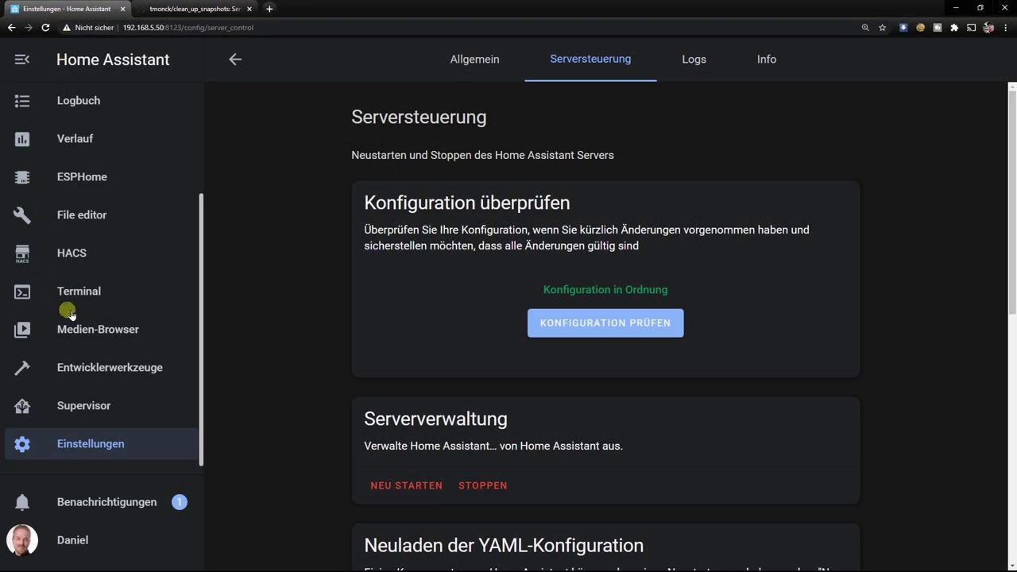
pyautogui.click(70, 221)
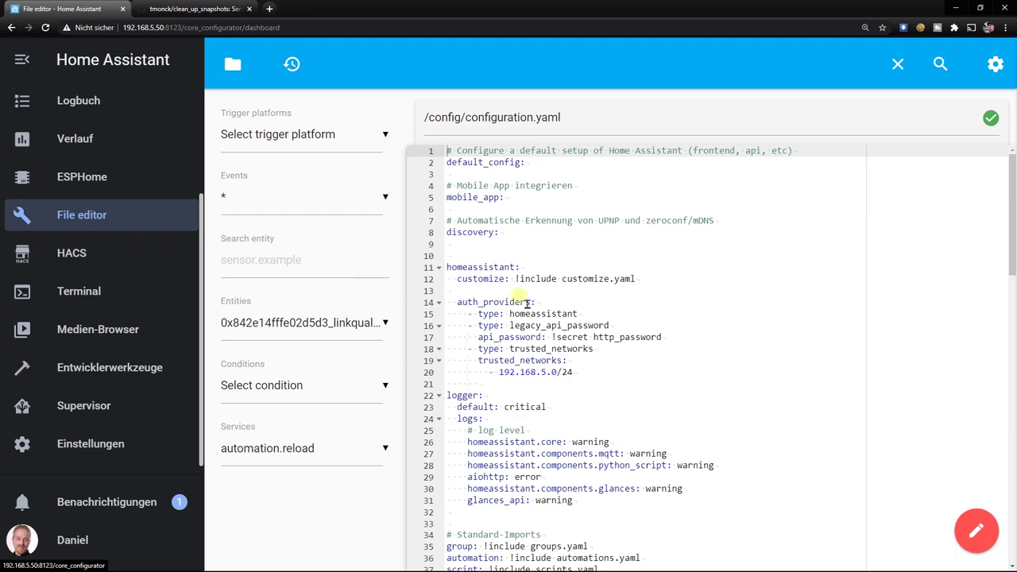
pyautogui.click(480, 255)
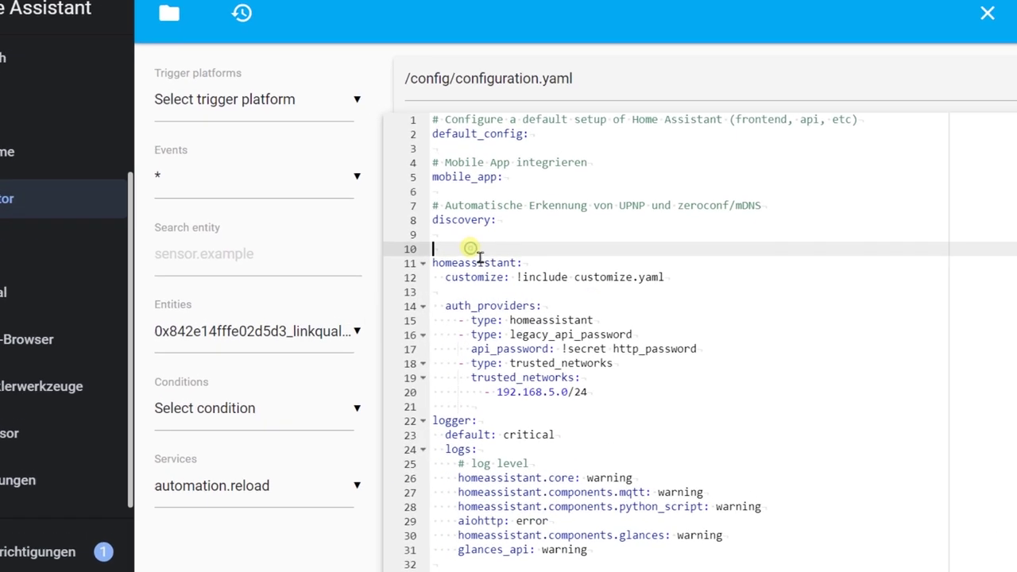
pyautogui.hotkey('ctrl', 'v')
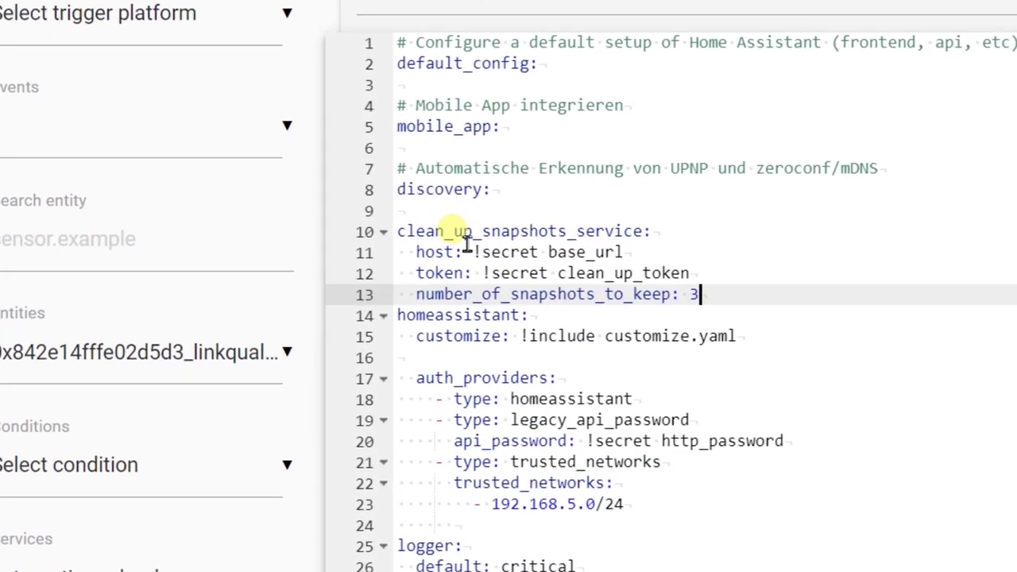
pyautogui.press('Return')
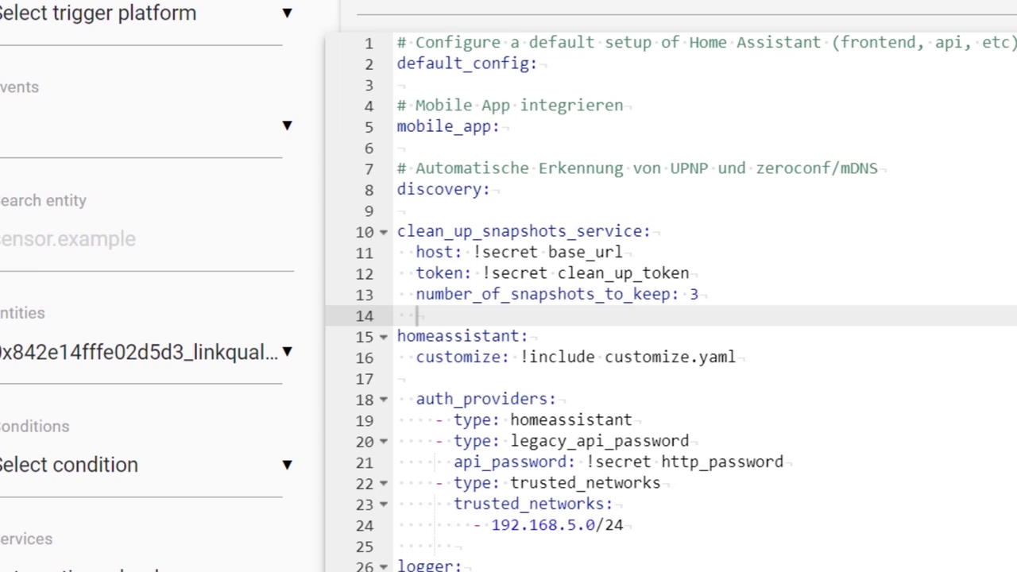
pyautogui.moveTo(475, 252); pyautogui.dragTo(701, 265)
pyautogui.hotkey('ctrl', 'v')
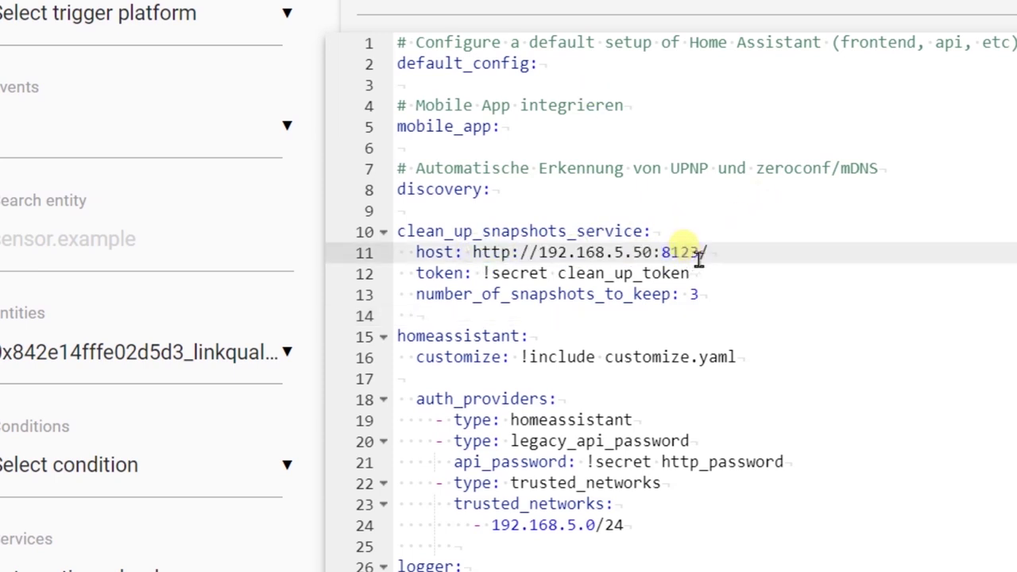
pyautogui.hotkey('ctrl', 's')
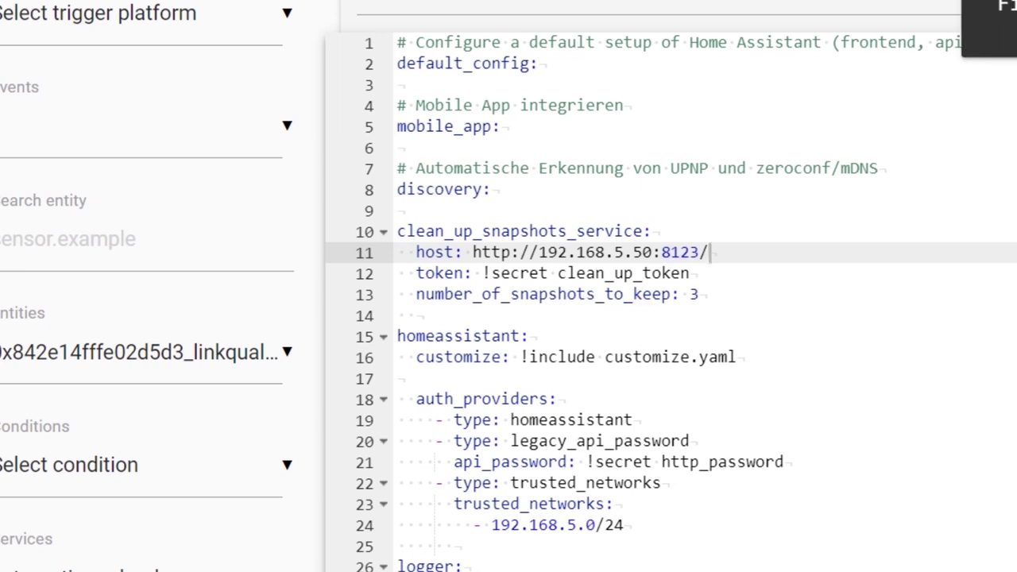
pyautogui.press('Down')
pyautogui.press('Down')
pyautogui.hotkey('shift', 'Left')
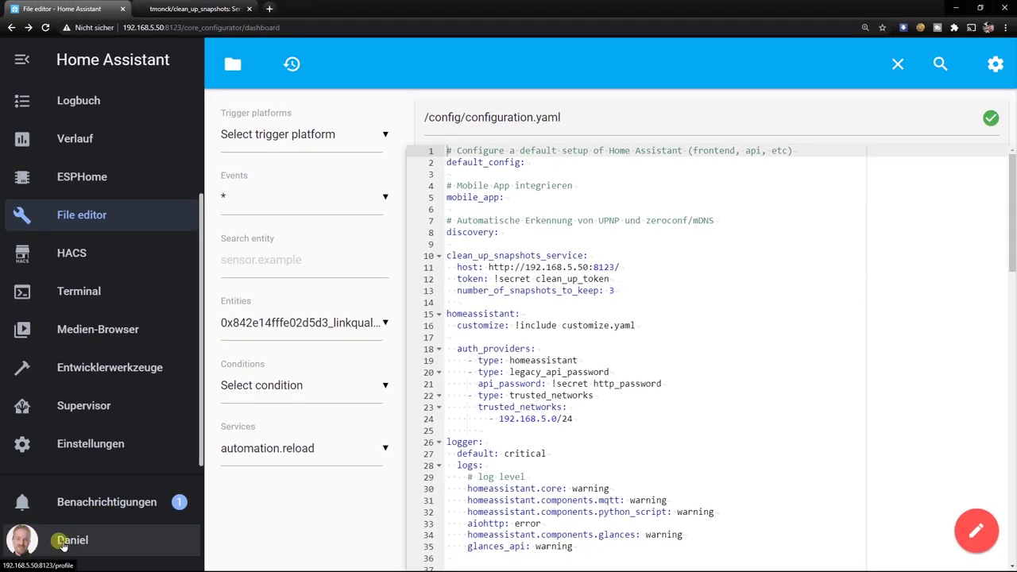
# Create a long-lived access token named snapshots_cleanup in the user profile and copy the generated token.
pyautogui.click(62, 545)
pyautogui.scroll(-5, 667, 337)
pyautogui.scroll(-3, 522, 342)
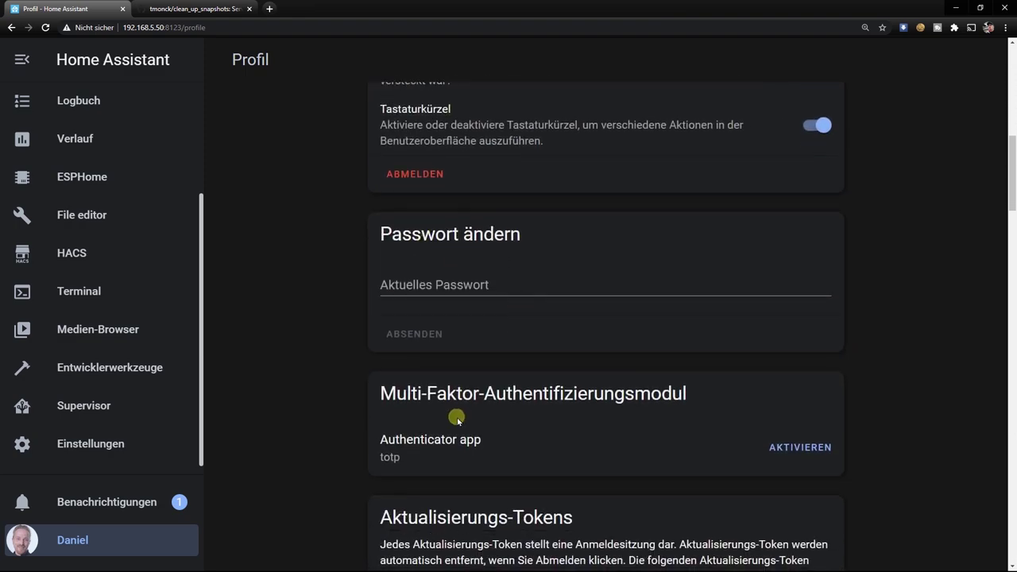
pyautogui.scroll(-3, 459, 416)
pyautogui.scroll(-1, 527, 329)
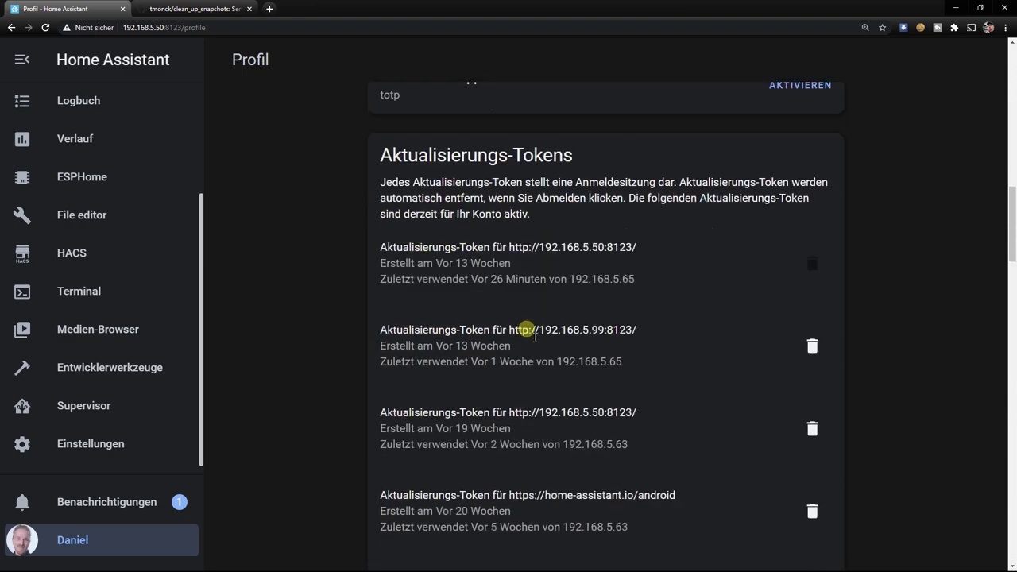
pyautogui.scroll(-12, 527, 332)
pyautogui.scroll(-8, 525, 332)
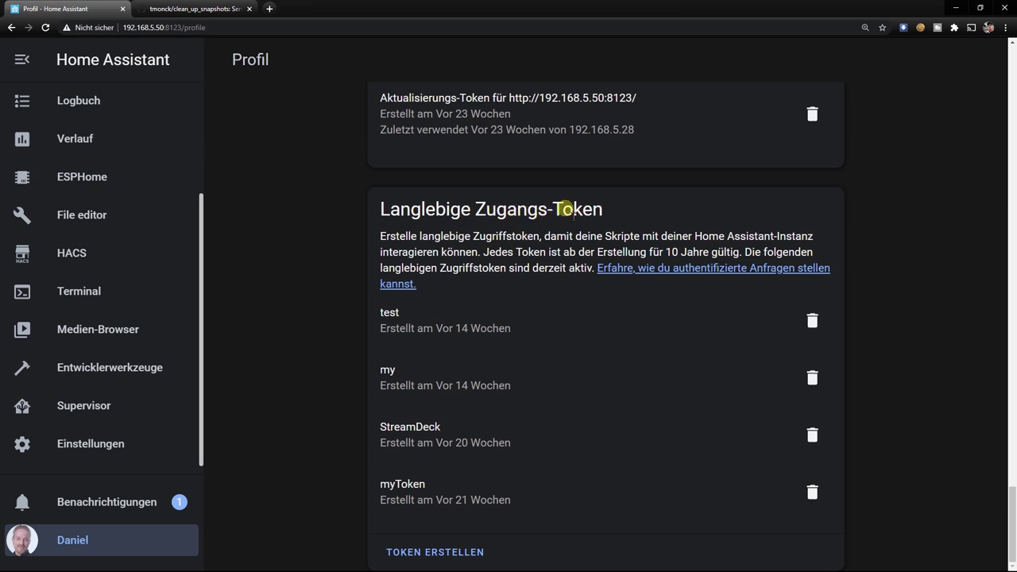
pyautogui.click(446, 552)
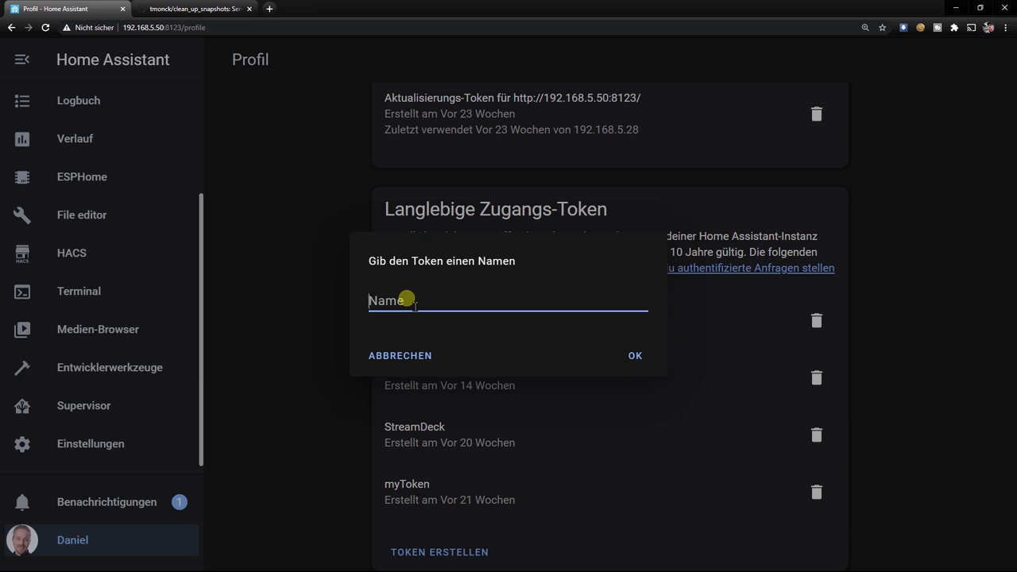
pyautogui.write('snapshots_cleanup')
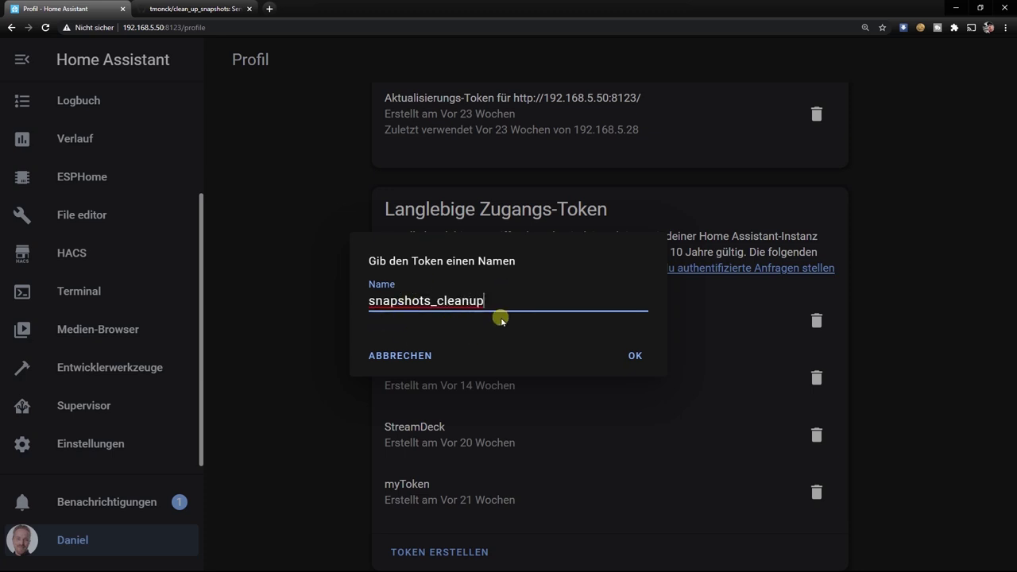
pyautogui.click(640, 356)
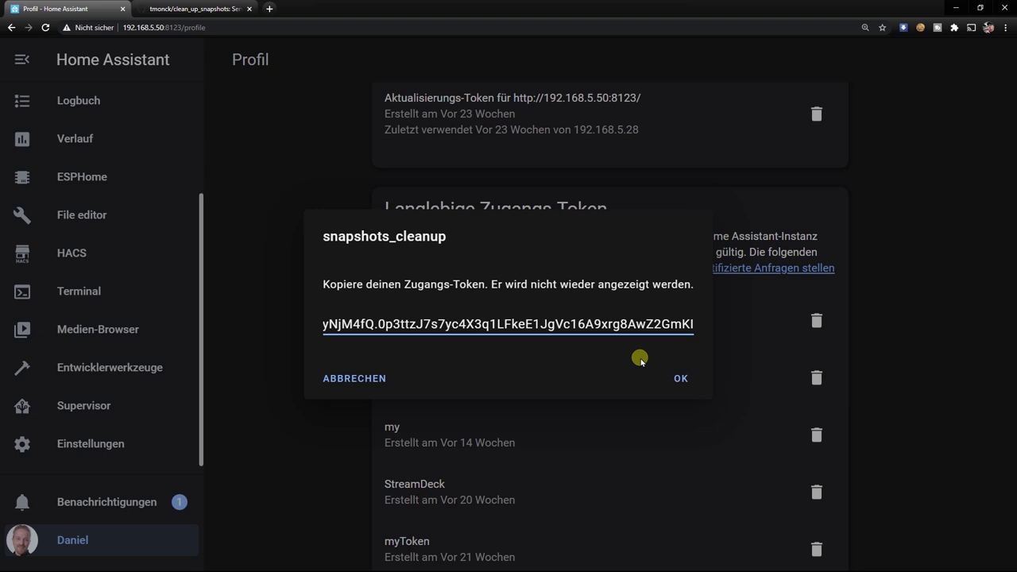
pyautogui.click(448, 326)
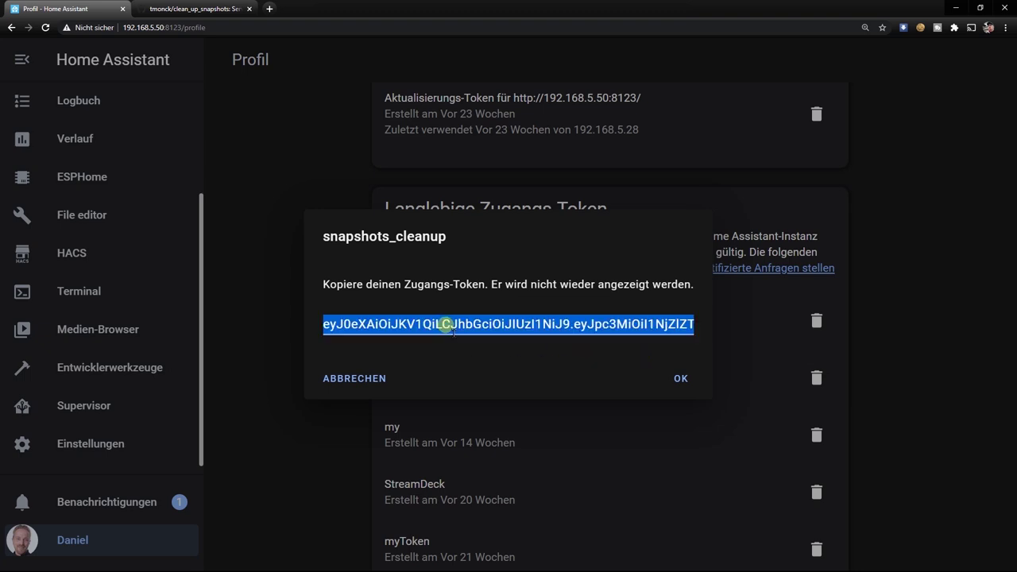
pyautogui.click(672, 379)
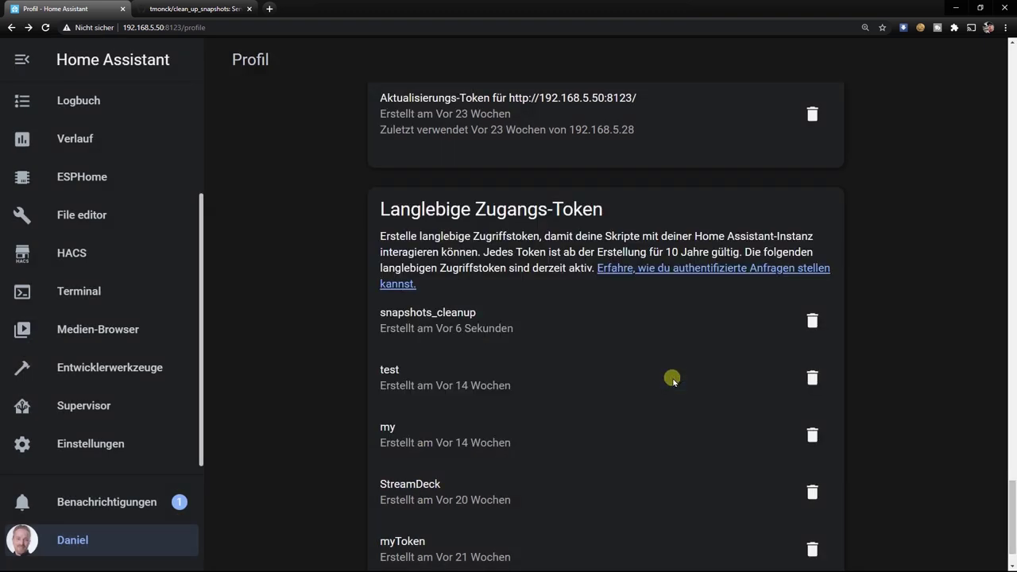
# Replace the clean_up_snapshots_service token value in configuration.yaml with the copied access token, save the file, and return to the start of the host line.
pyautogui.click(75, 216)
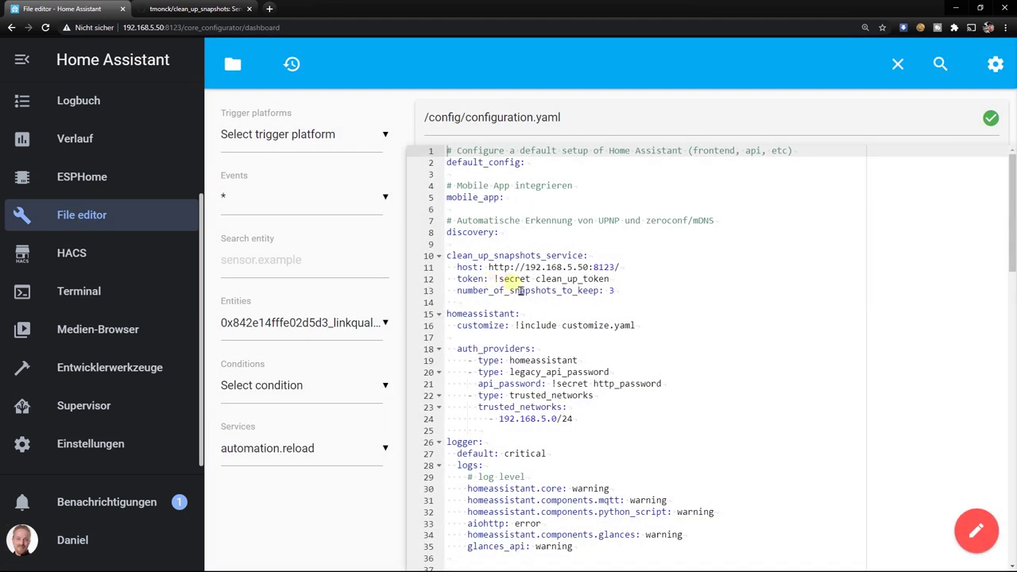
pyautogui.moveTo(499, 284); pyautogui.dragTo(656, 286)
pyautogui.hotkey('ctrl', 'v')
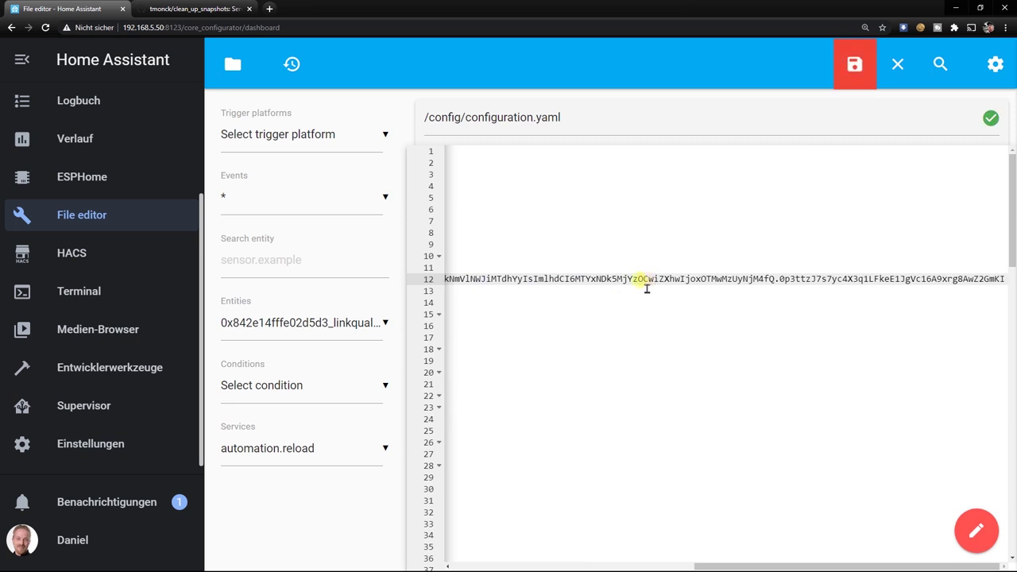
pyautogui.click(861, 76)
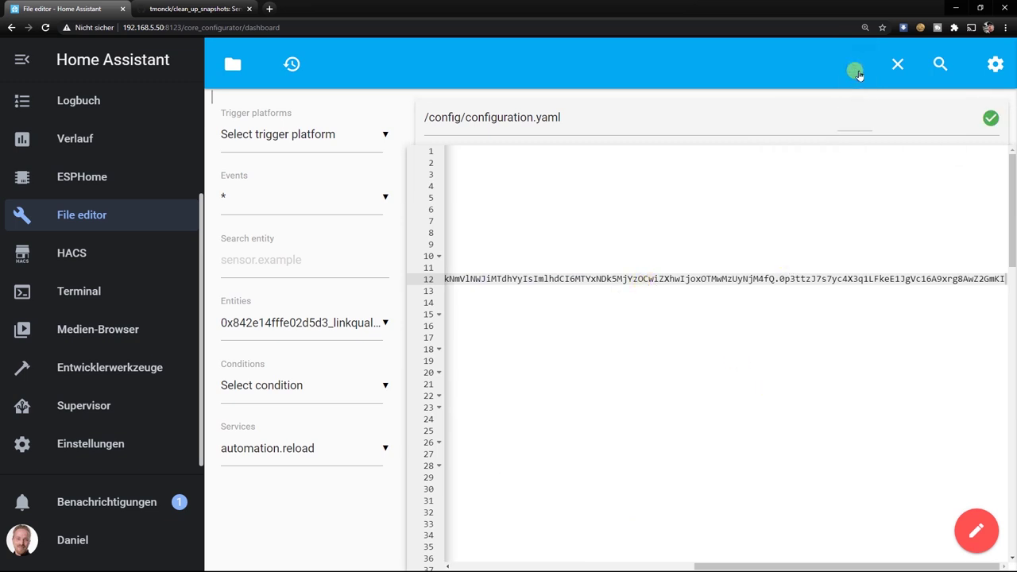
pyautogui.click(725, 273)
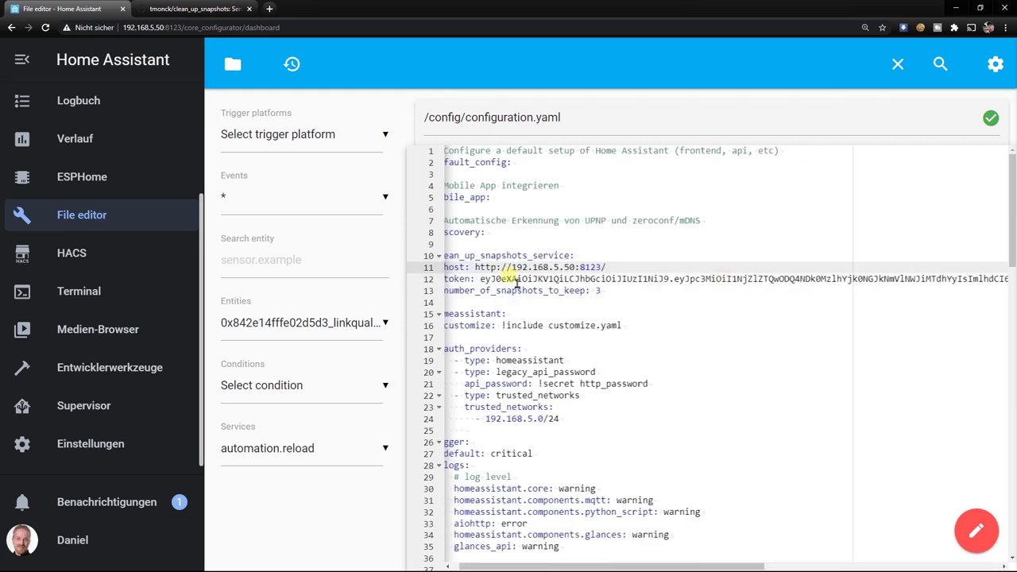
pyautogui.press('Home')
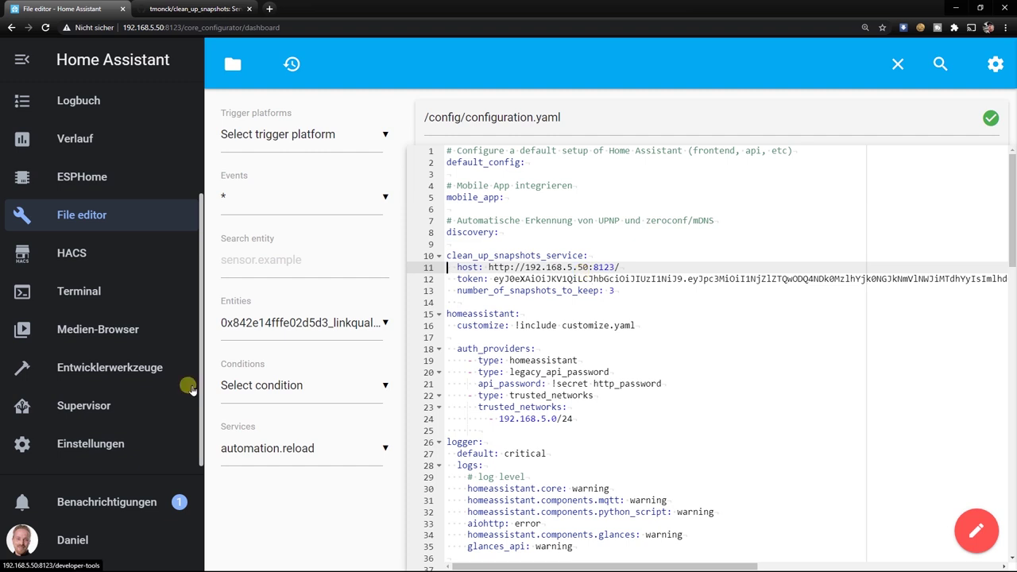
# Restart the Home Assistant server from the server control settings (Serversteuerung) and confirm the restart.
pyautogui.click(103, 451)
pyautogui.scroll(-10, 445, 357)
pyautogui.click(439, 331)
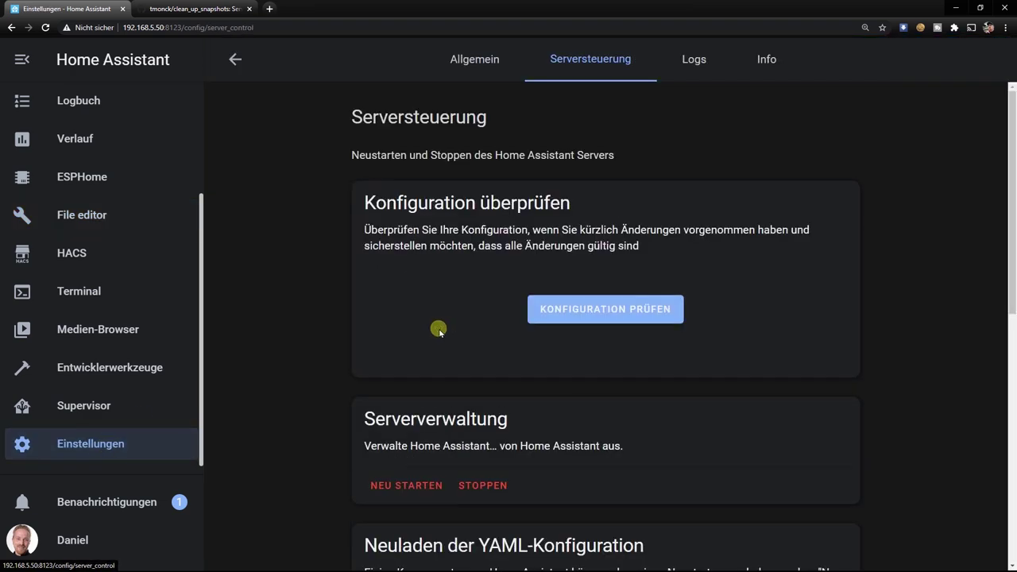
pyautogui.click(406, 485)
pyautogui.click(644, 359)
# Review the installed integrations in HACS and the clean_up_snapshots_service block in configuration.yaml.
pyautogui.click(111, 439)
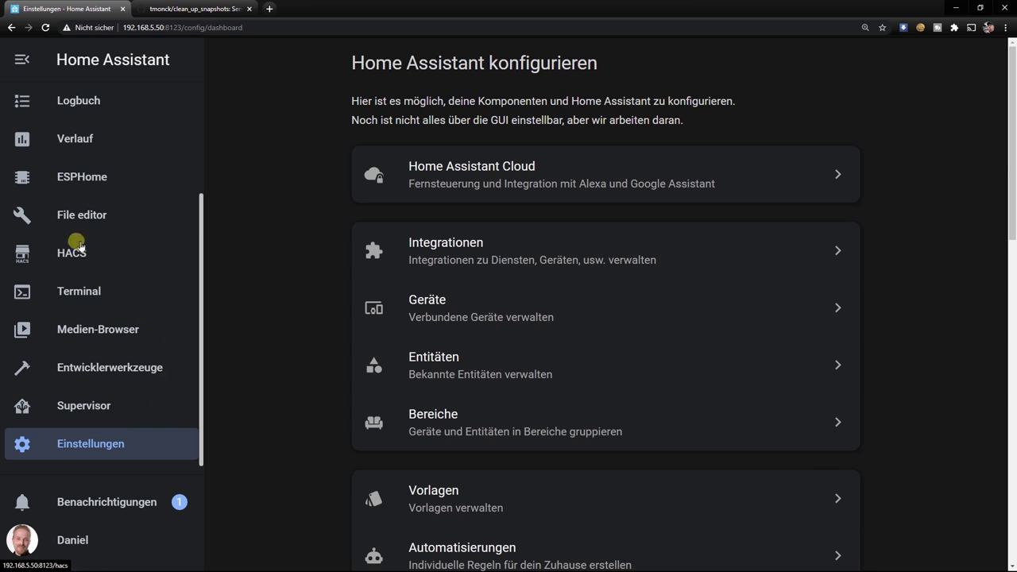
pyautogui.click(159, 254)
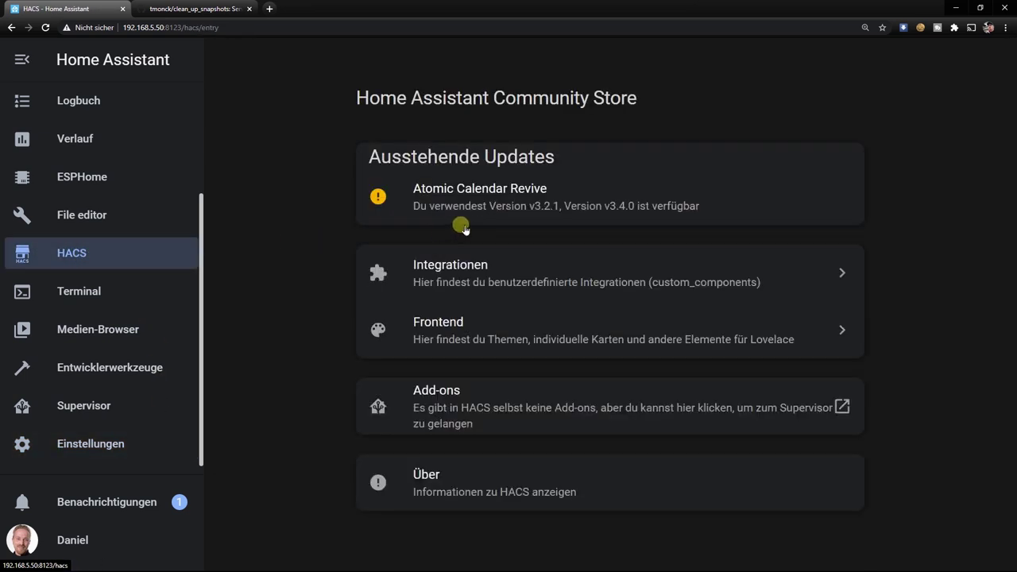
pyautogui.click(480, 279)
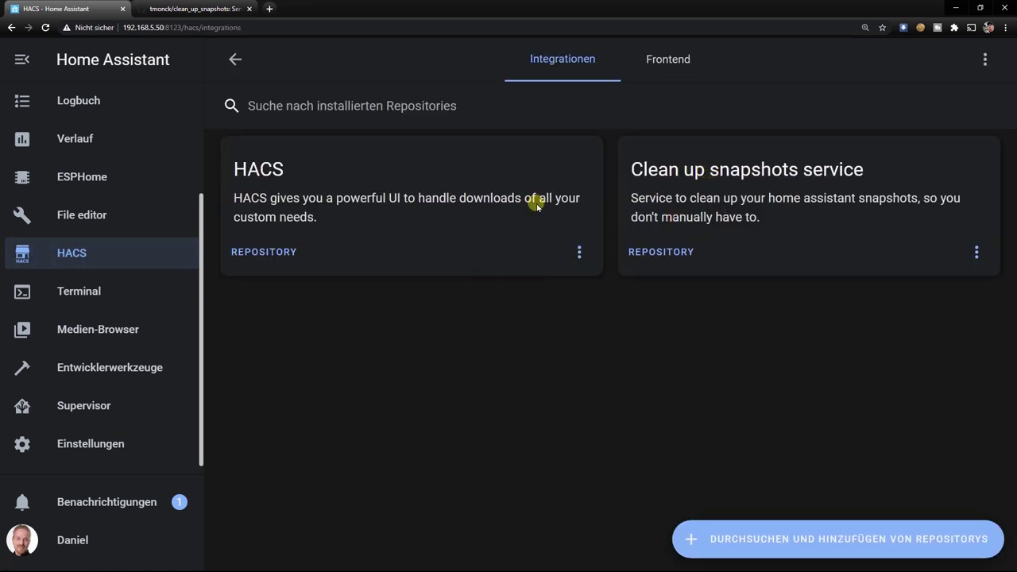
pyautogui.click(89, 216)
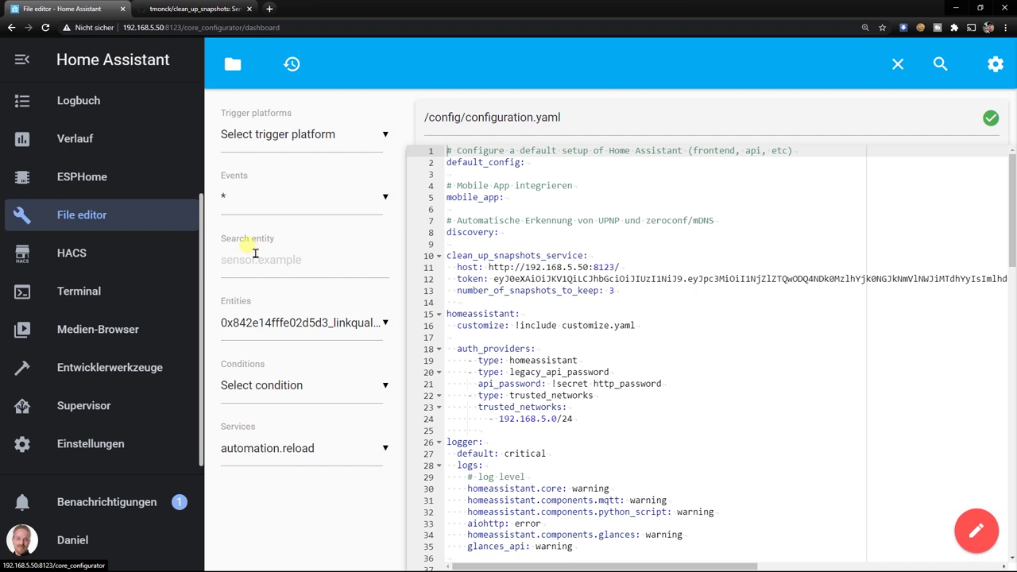
# Open the Automatische Datensicherung automation for editing and go to its actions.
pyautogui.click(81, 445)
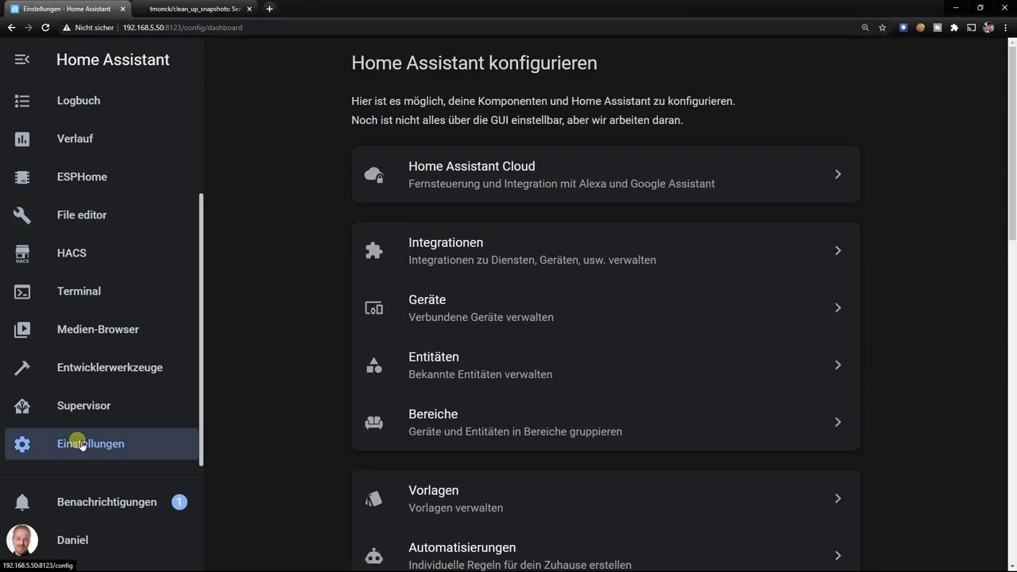
pyautogui.scroll(-1, 458, 477)
pyautogui.click(458, 512)
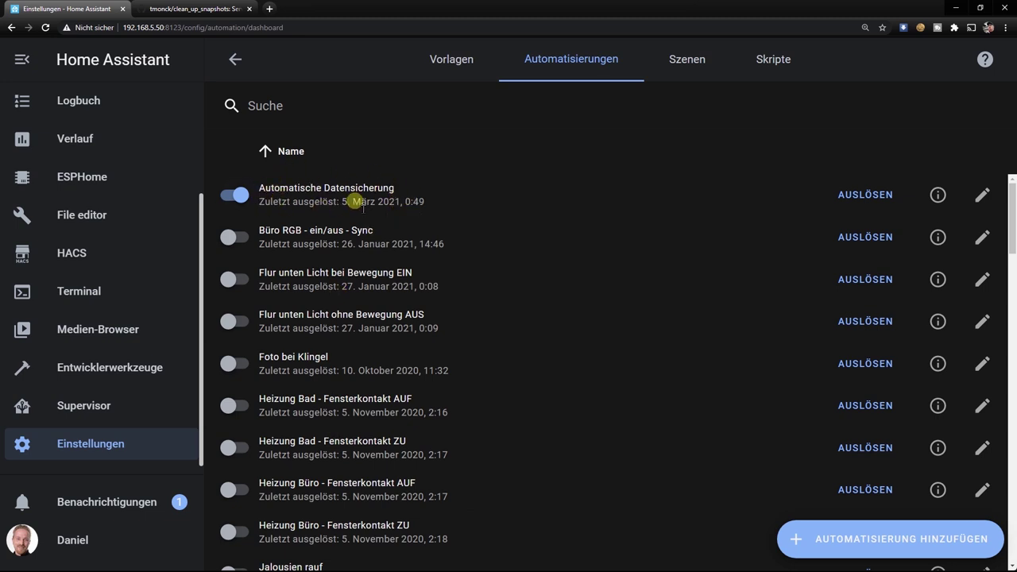
pyautogui.click(980, 196)
pyautogui.scroll(-5, 512, 329)
pyautogui.scroll(-12, 513, 331)
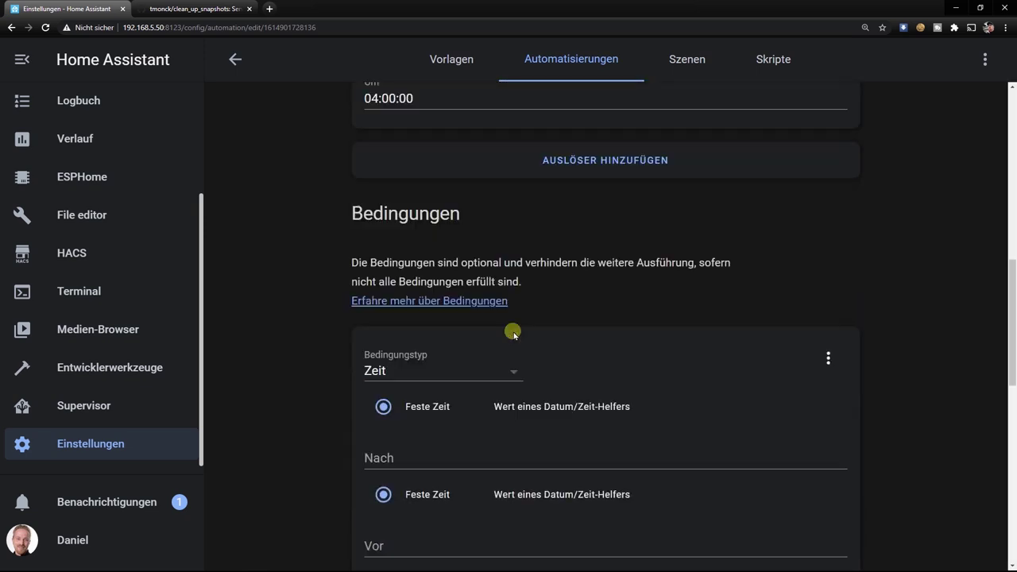
pyautogui.scroll(-2, 512, 331)
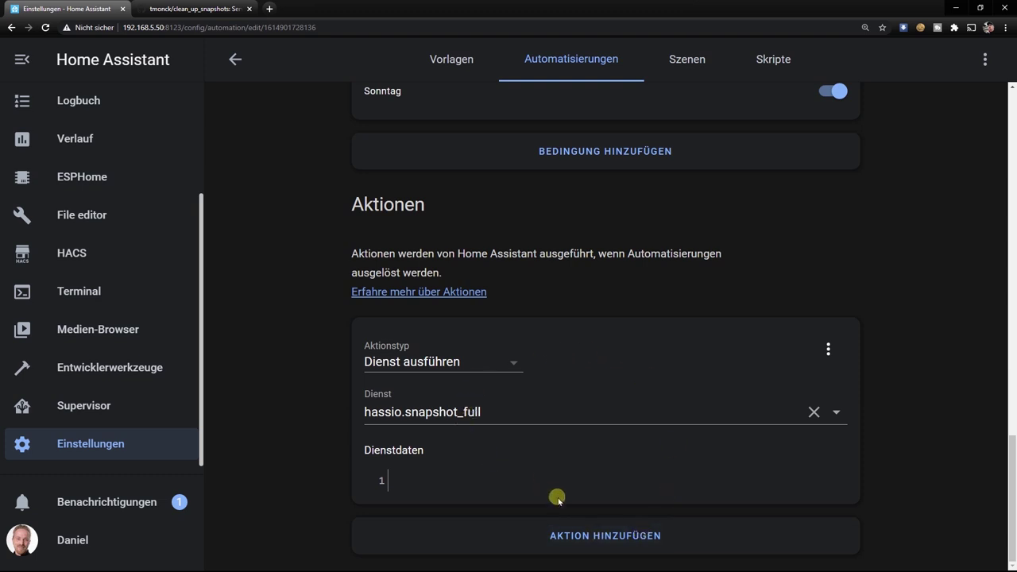
# Add a second action of type Dienst ausführen with the service clean_up_snapshots_service.clean_up, and save the automation.
pyautogui.click(589, 537)
pyautogui.scroll(-3, 568, 516)
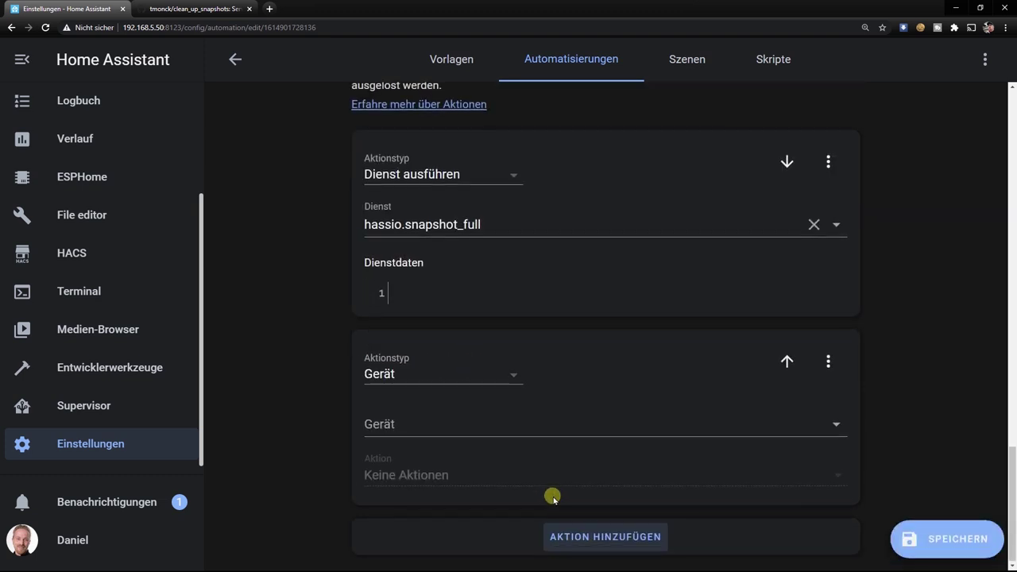
pyautogui.click(391, 375)
pyautogui.scroll(-2, 448, 413)
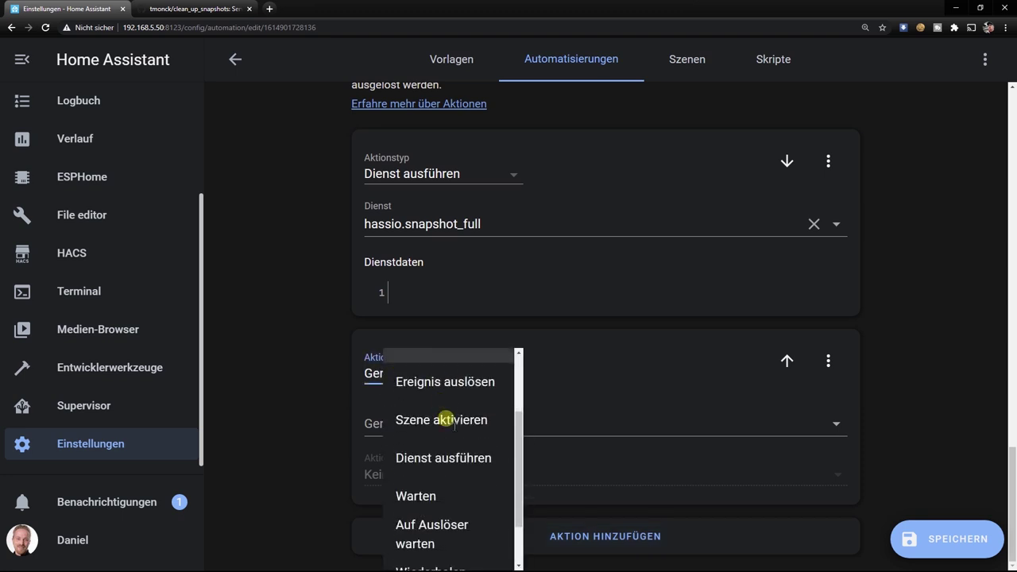
pyautogui.click(452, 459)
pyautogui.click(467, 423)
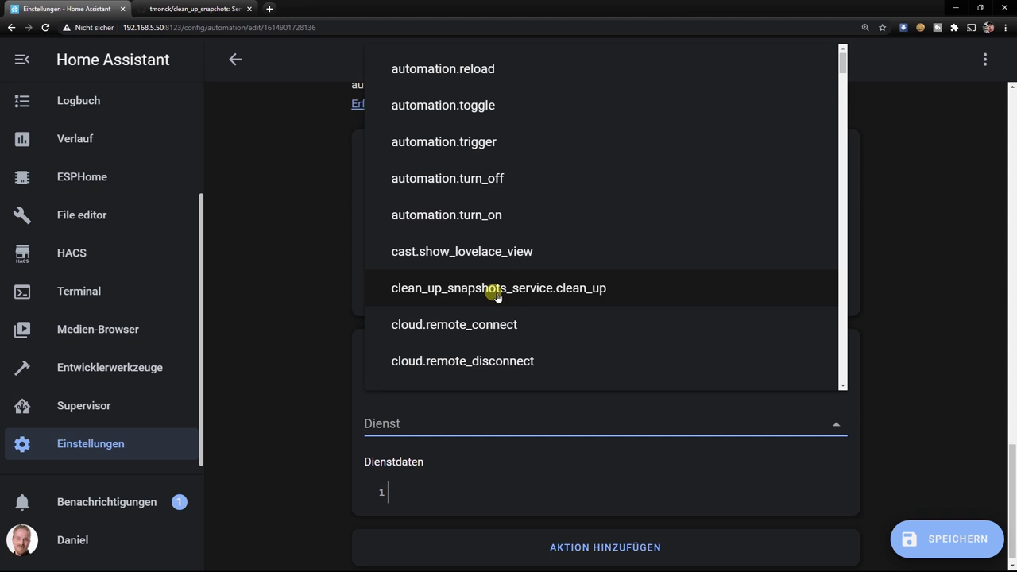
pyautogui.click(498, 290)
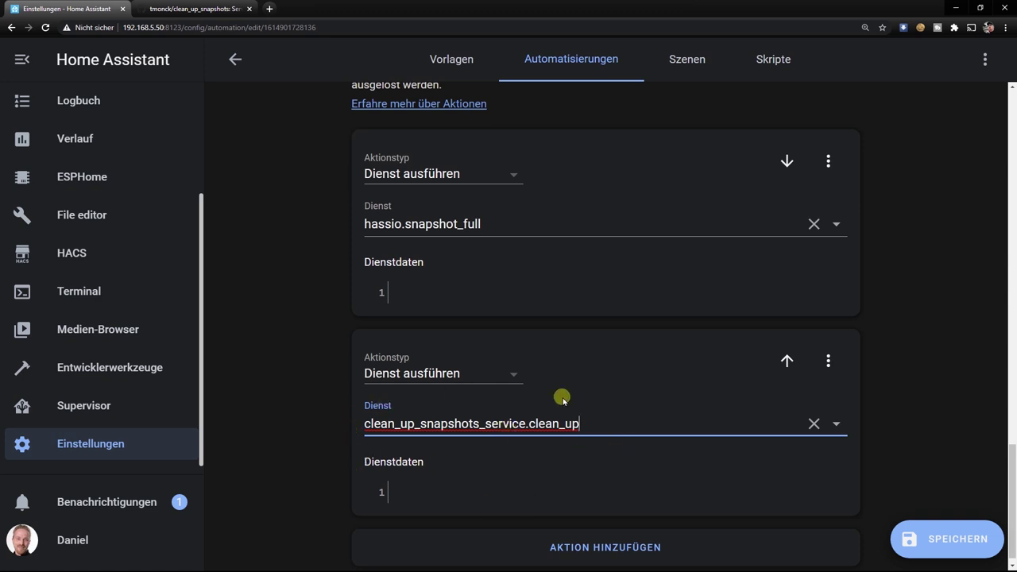
pyautogui.click(933, 542)
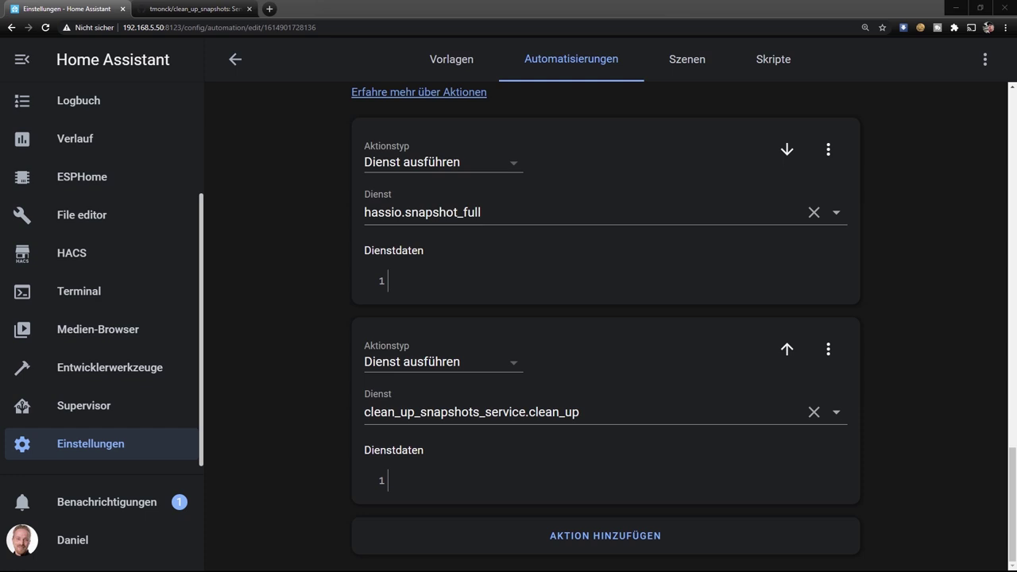
# Check the available backups in the Supervisor, and reopen the Automatische Datensicherung automation for editing.
pyautogui.click(94, 405)
pyautogui.click(659, 60)
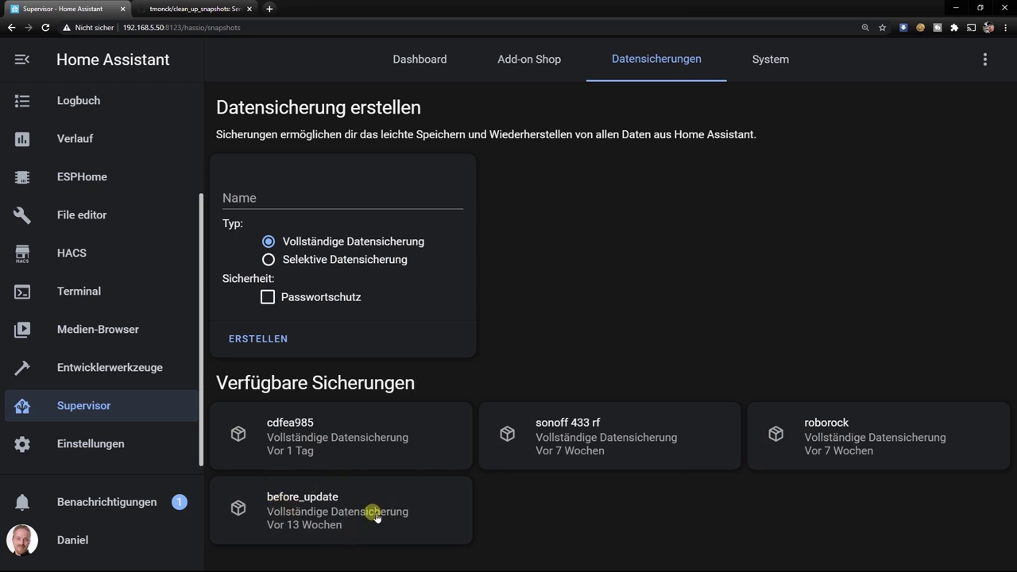
pyautogui.click(76, 447)
pyautogui.scroll(-2, 459, 409)
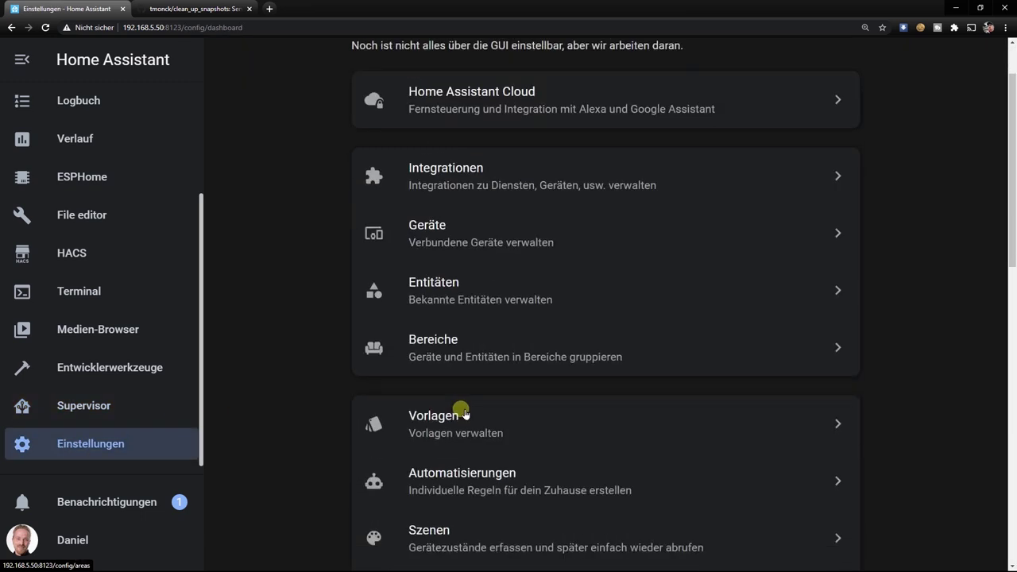
pyautogui.click(460, 453)
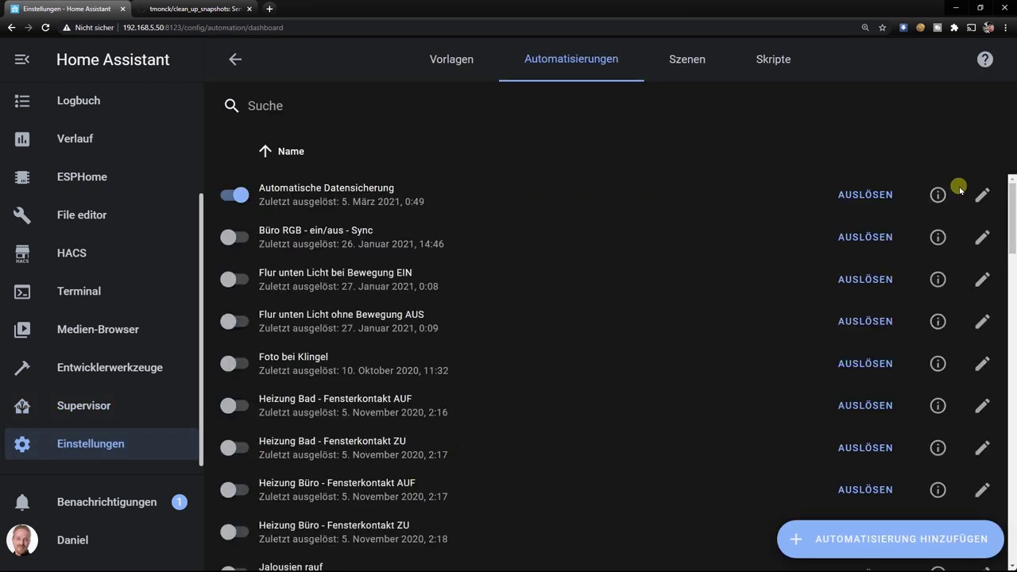
pyautogui.click(982, 195)
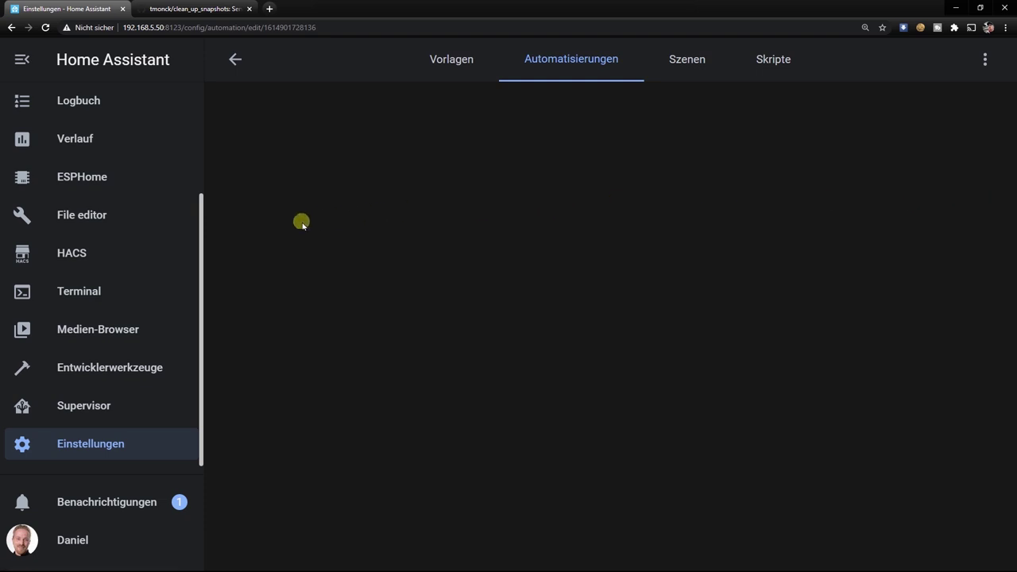
# Set the service data of the hassio.snapshot_full action to name: Backup_{{now().strftime('%d-%m-%Y')}}.
pyautogui.scroll(-10, 480, 357)
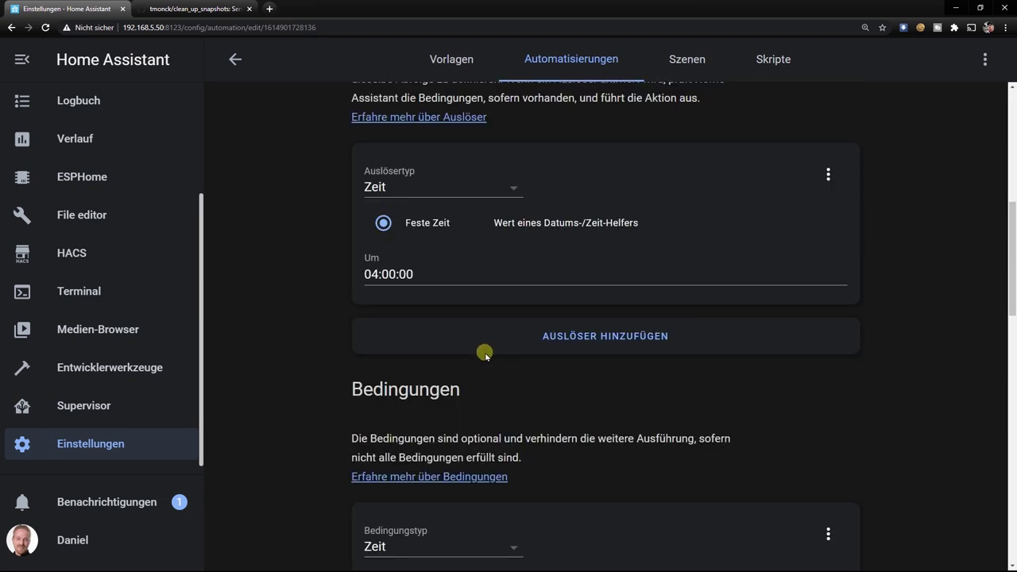
pyautogui.scroll(-5, 477, 358)
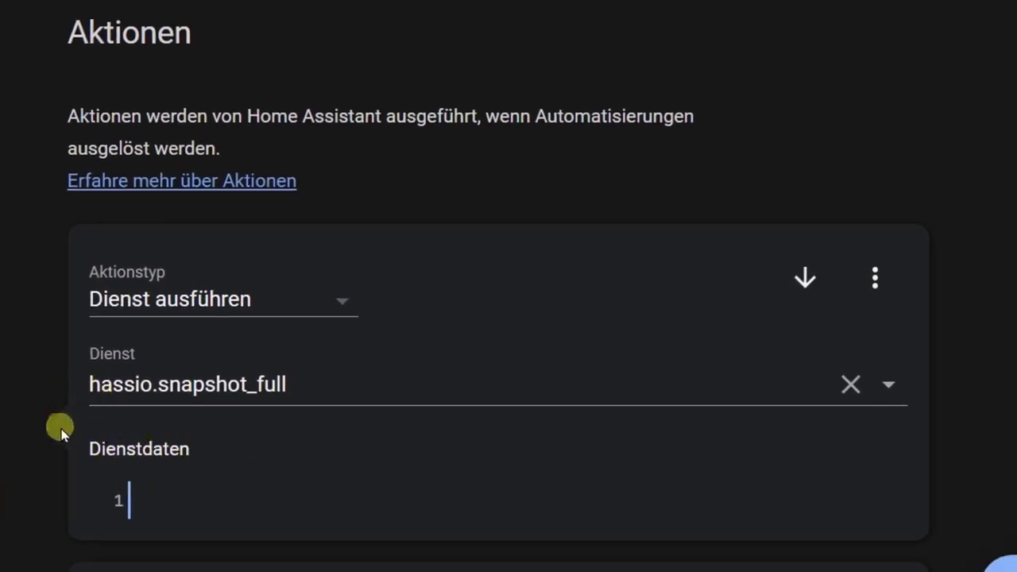
pyautogui.write('name:')
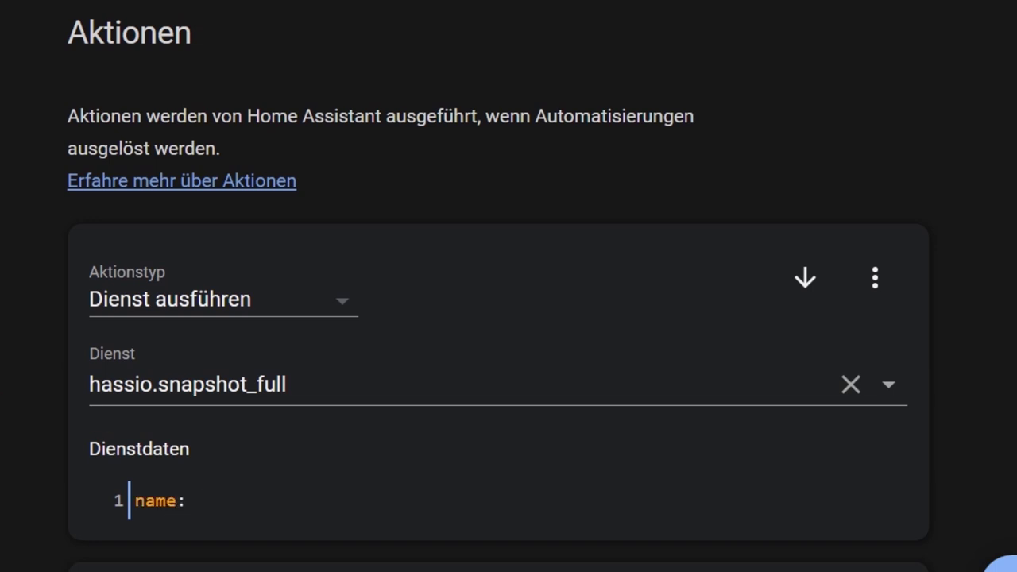
pyautogui.click(211, 548)
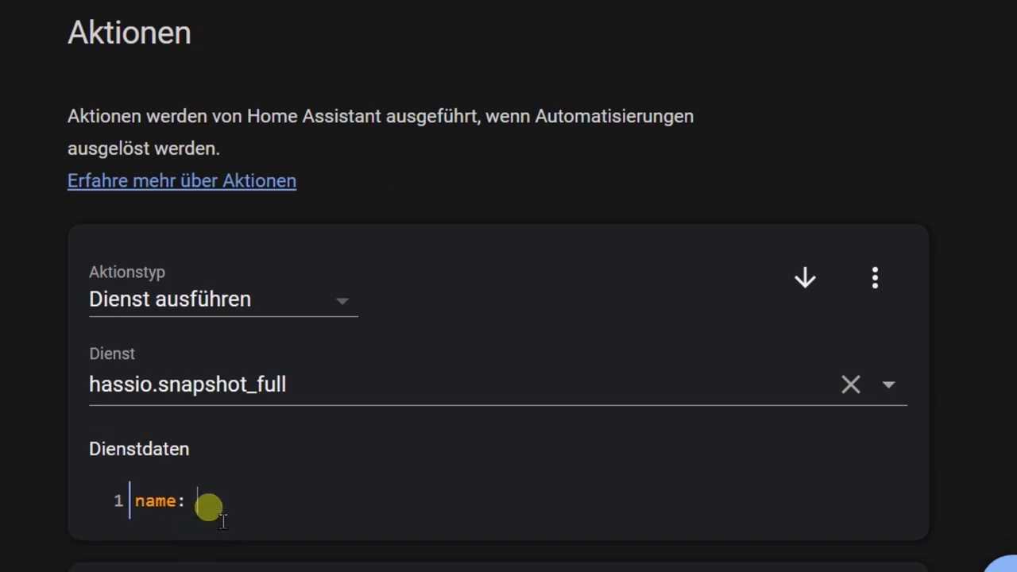
pyautogui.click(196, 522)
pyautogui.write('Backup_')
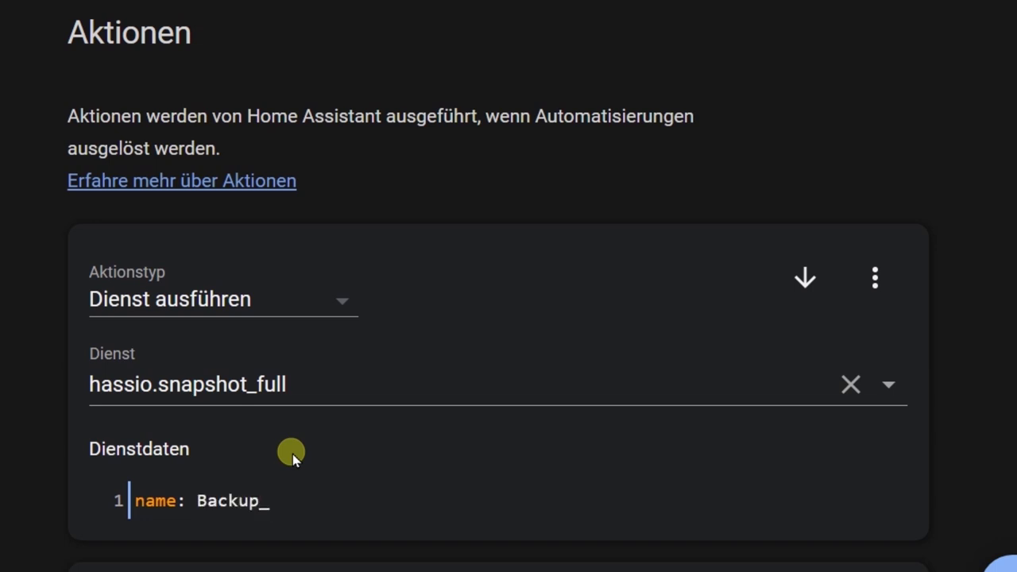
pyautogui.write("{{now().strftime('%d-%m-%Y')}}")
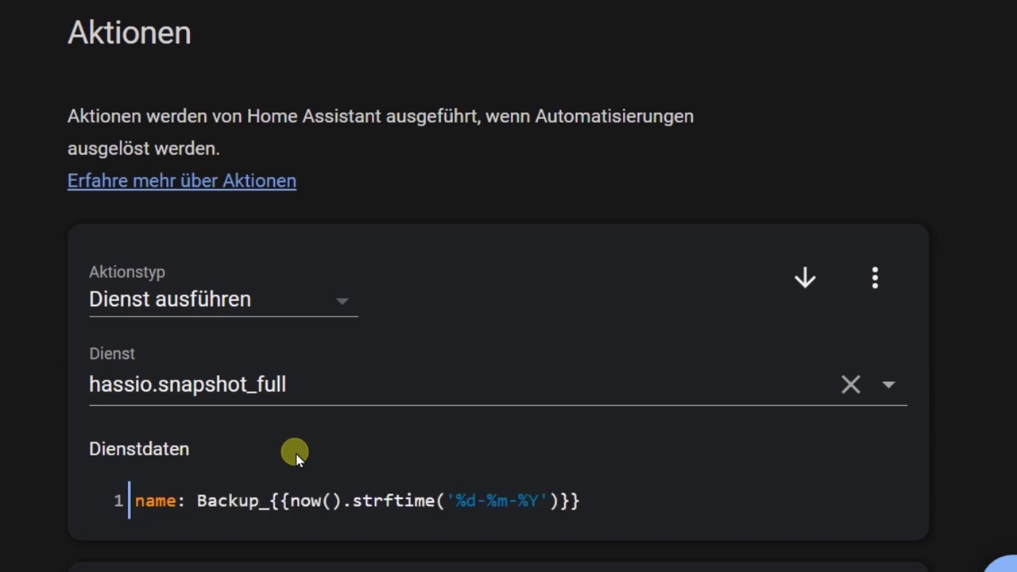
pyautogui.moveTo(289, 500); pyautogui.dragTo(342, 500)
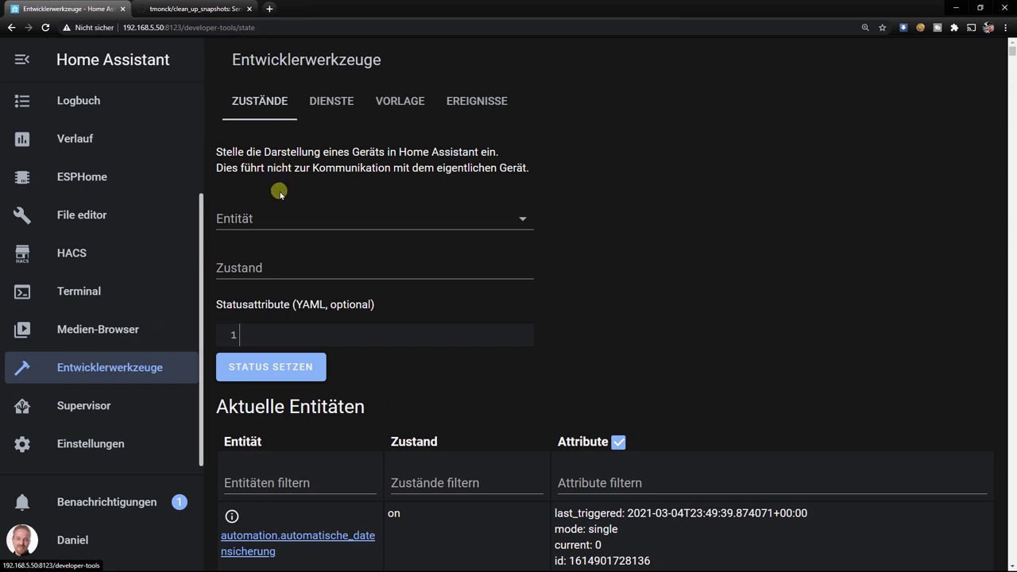
# Test the template Backup_{{now().strftime('%d-%m-%Y')}} in the developer tools template editor and examine its rendered result.
pyautogui.click(399, 101)
pyautogui.click(347, 336)
pyautogui.hotkey('ctrl', 'a')
pyautogui.write("Backup_{{now().strftime('%d-%m-%Y')}}")
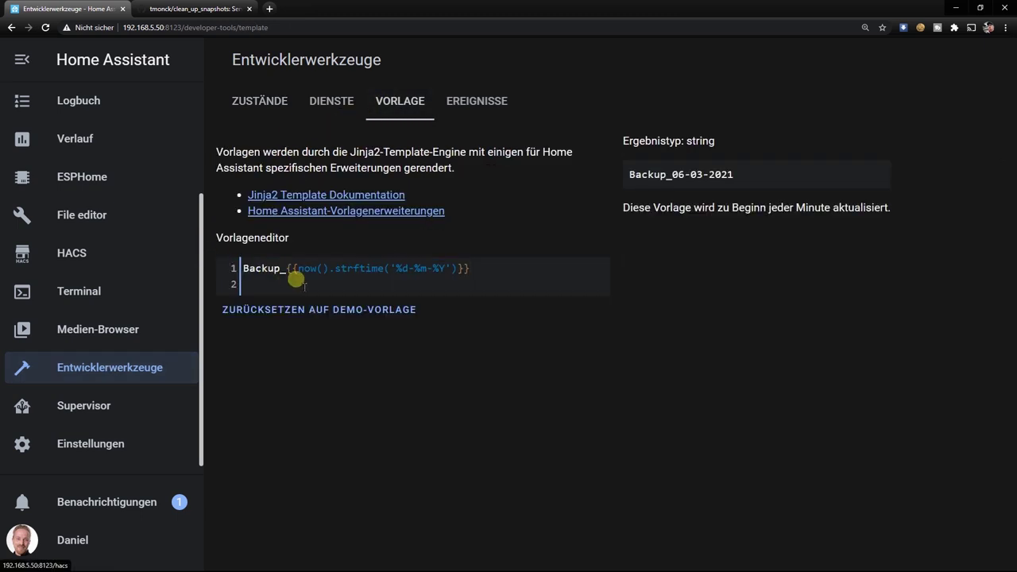
pyautogui.moveTo(745, 174); pyautogui.dragTo(613, 170)
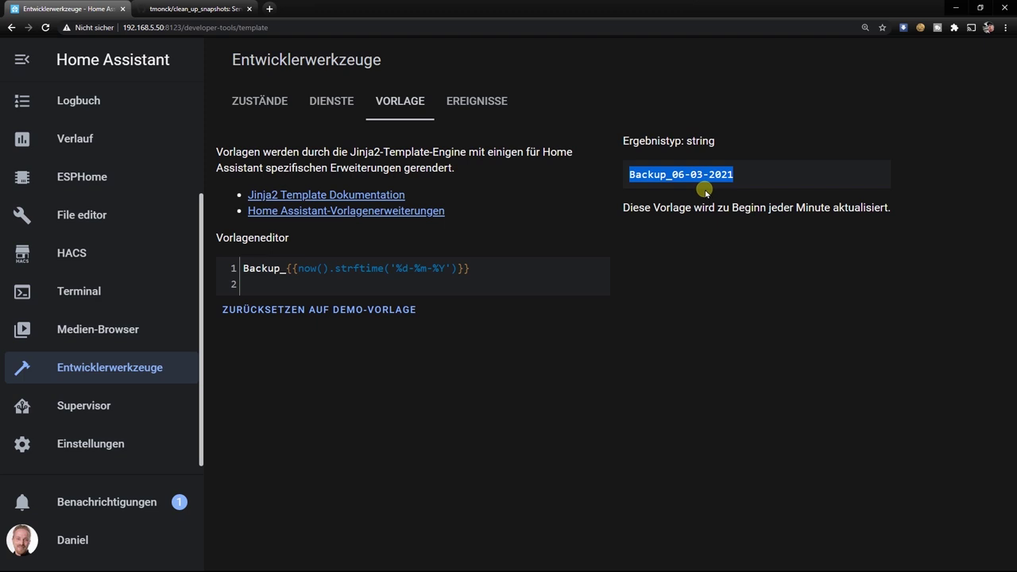
# Trigger the Automatische Datensicherung automation manually from the automations list.
pyautogui.click(115, 443)
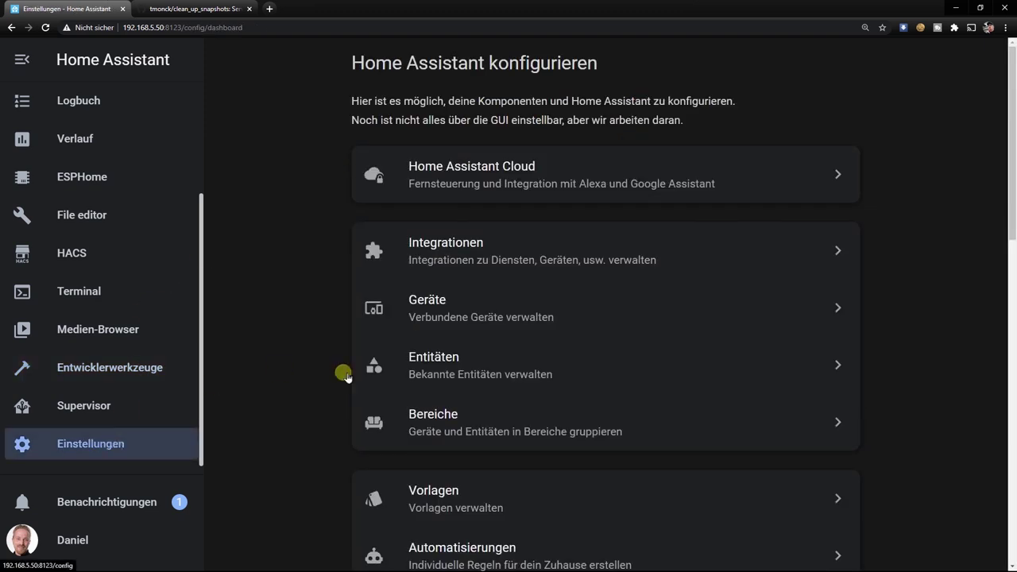
pyautogui.click(466, 558)
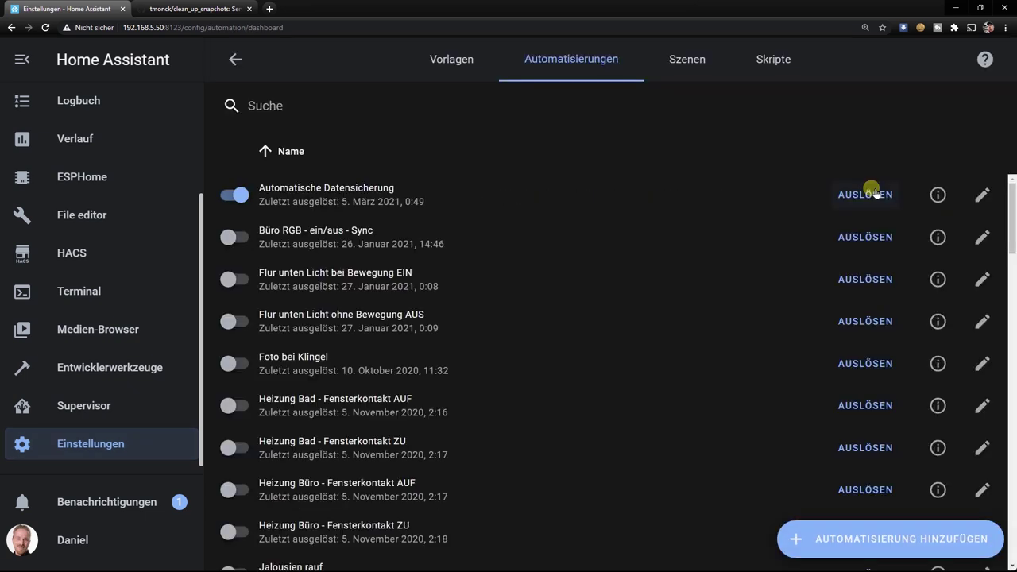
pyautogui.click(873, 193)
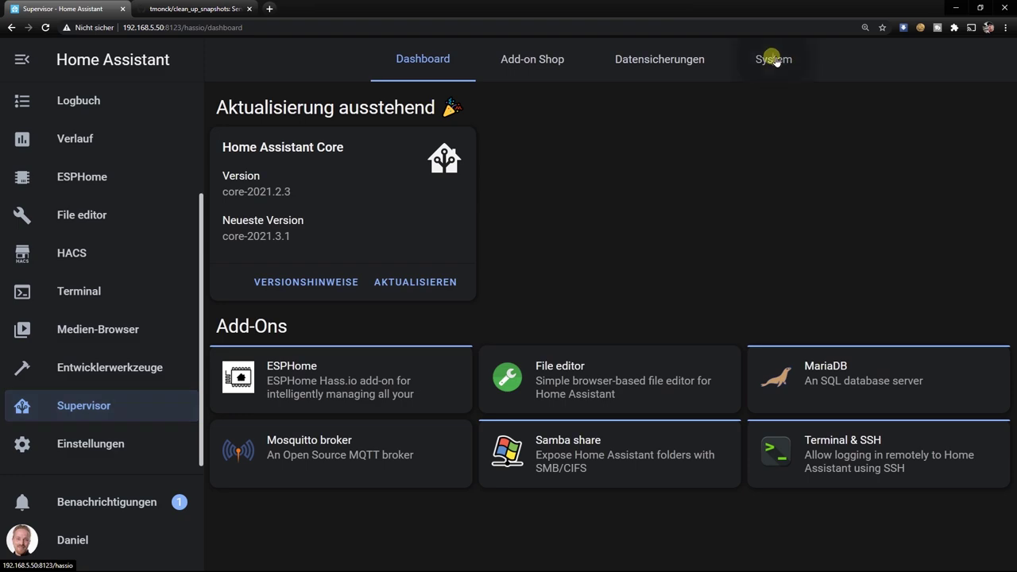
# Examine the newest snapshot entries at the end of the Supervisor system log.
pyautogui.click(767, 61)
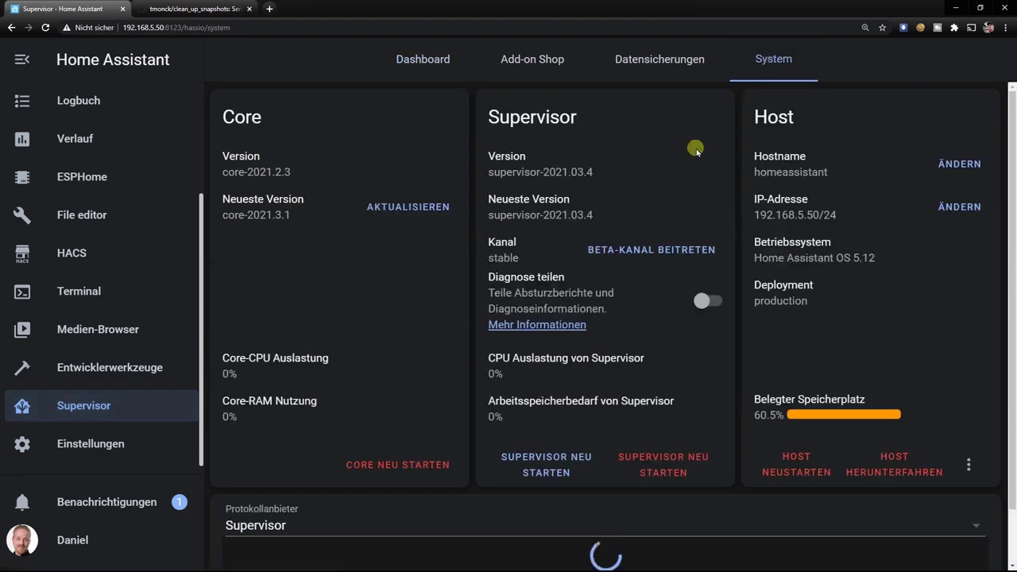
pyautogui.scroll(-10, 631, 306)
pyautogui.moveTo(597, 495); pyautogui.dragTo(887, 498)
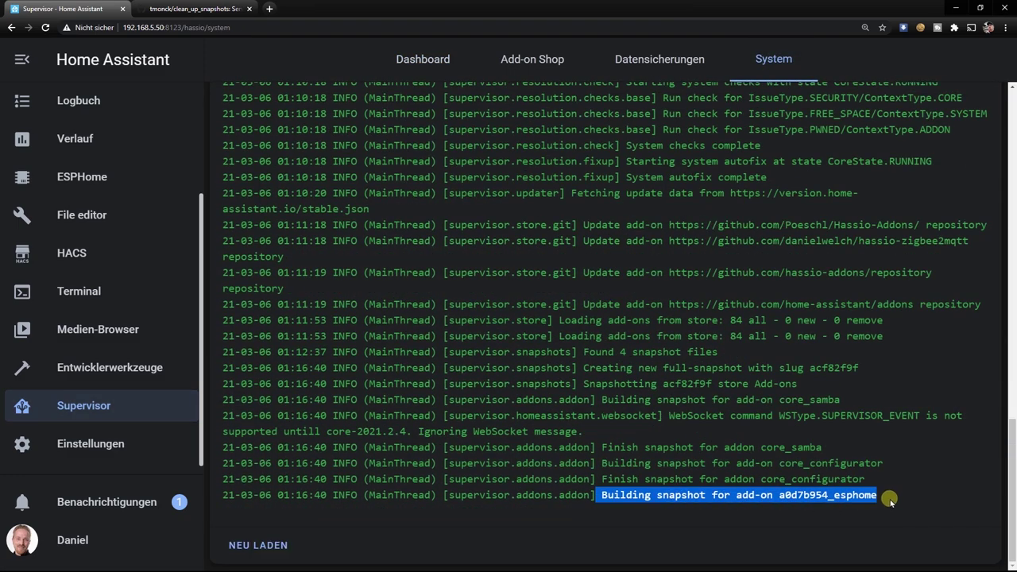
pyautogui.click(898, 493)
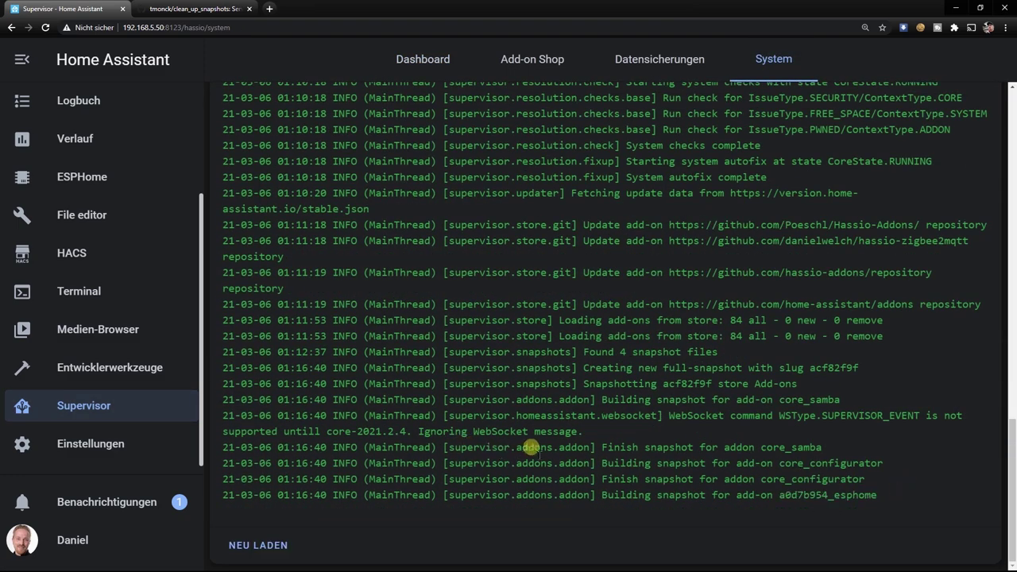